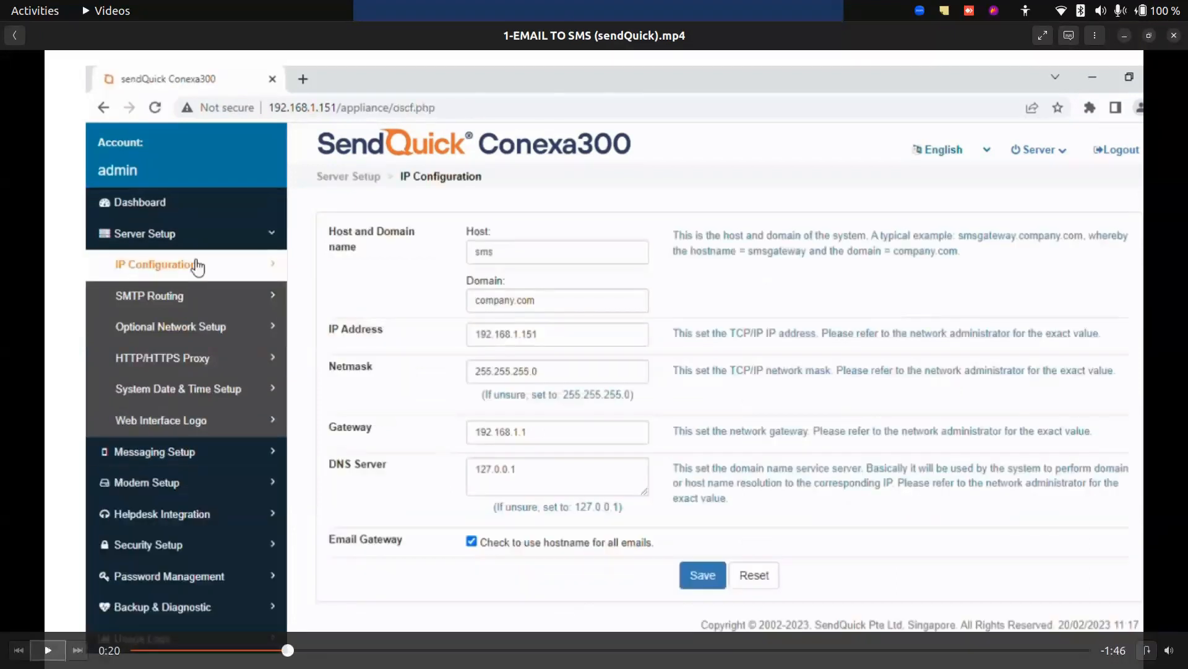
Play the email-to-SMS demo video, pausing at sendQuick's IP configuration and at the mail client's outgoing SMTP server entry.
key("space")
key("space")
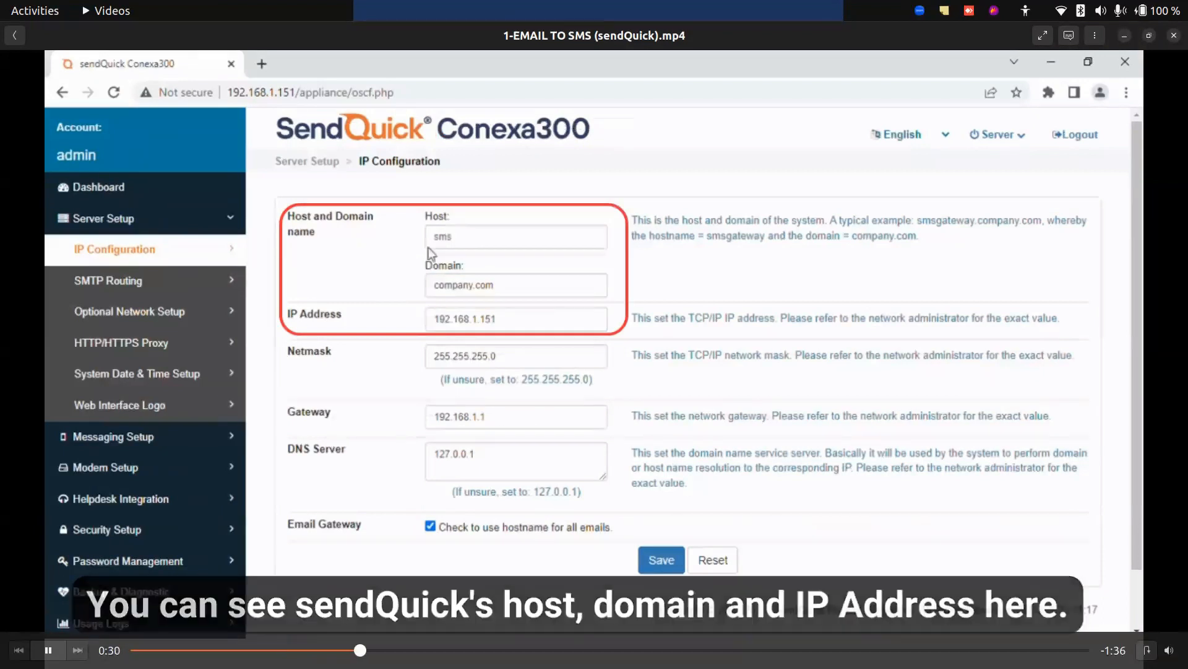
key("space")
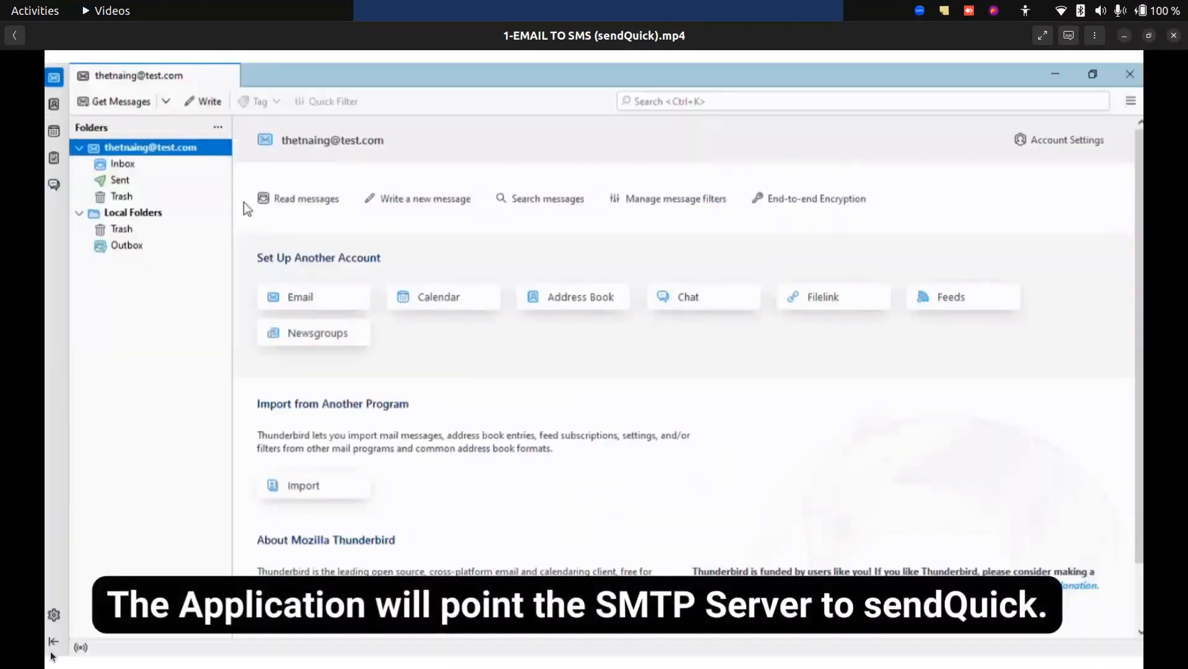
key("space")
mouse_move(54, 650)
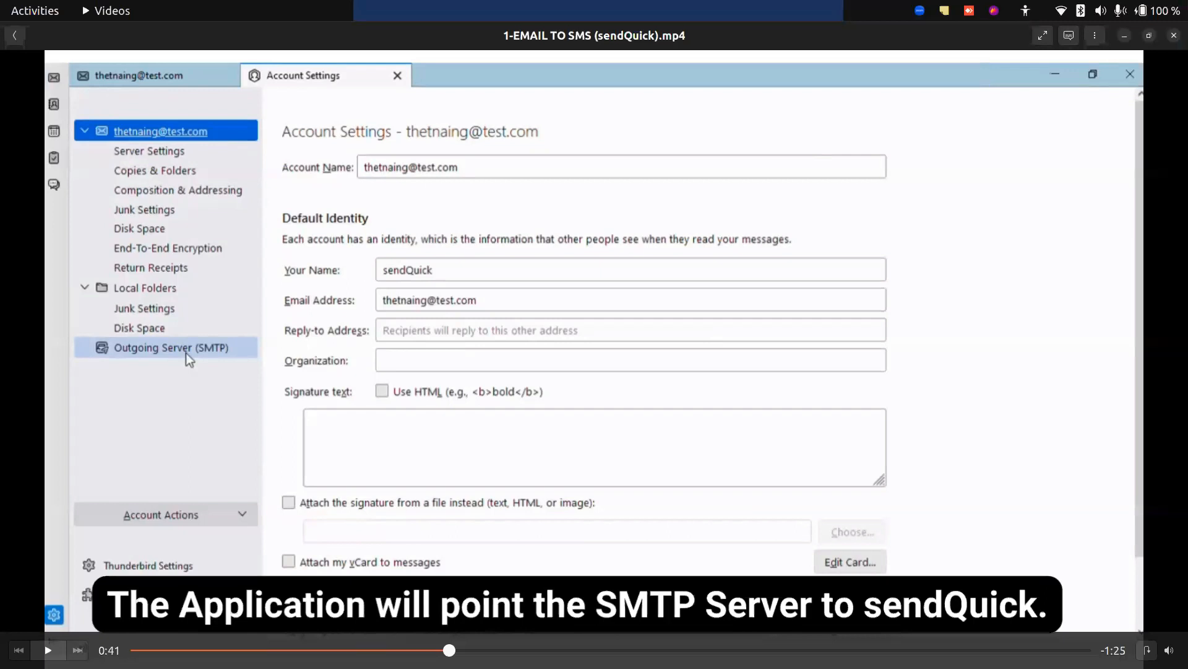
Continue the demo to the new email, pausing to examine the recipient's mobile-number address format before resuming playback.
key("space")
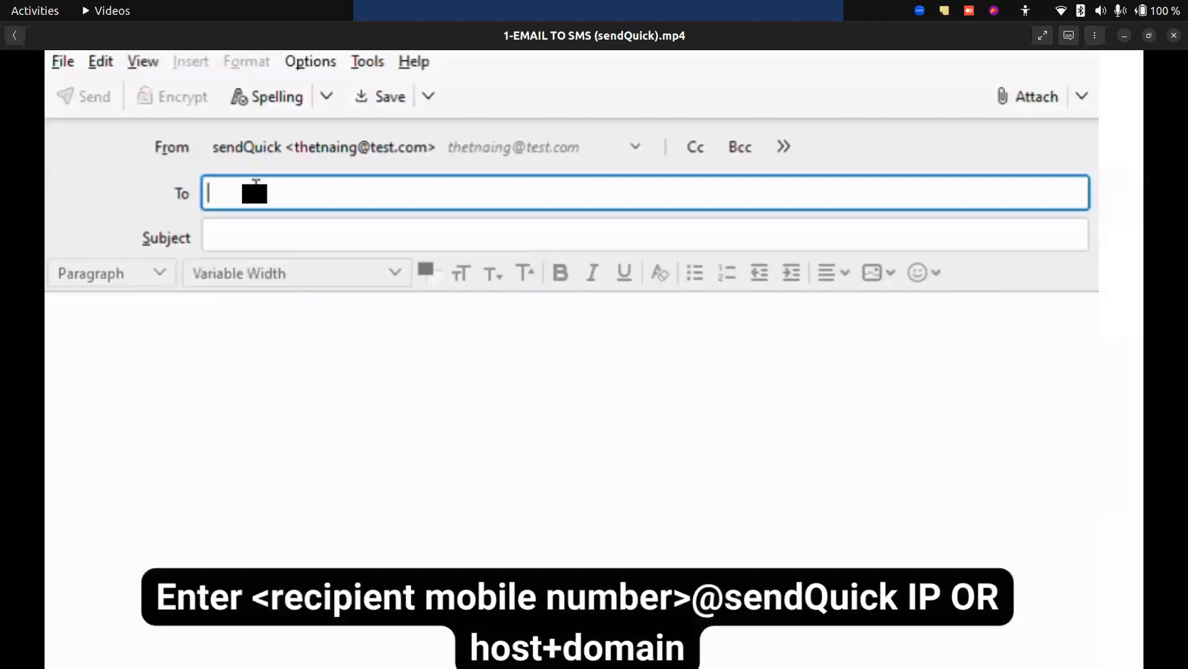
left_click(48, 650)
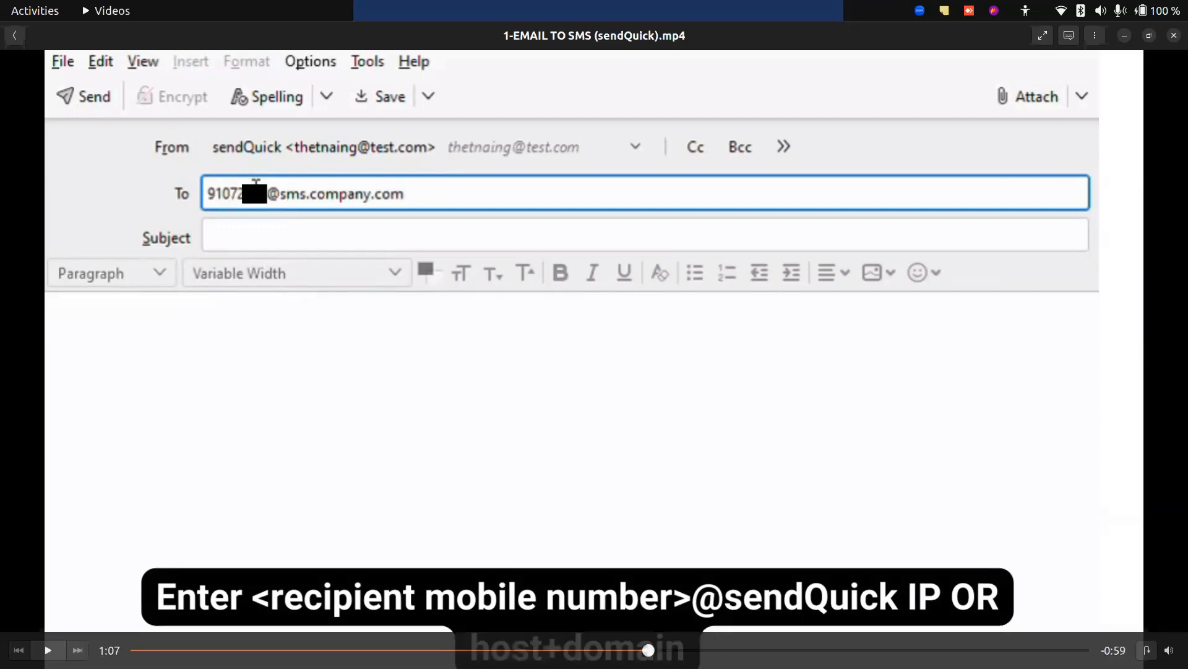
left_click(48, 650)
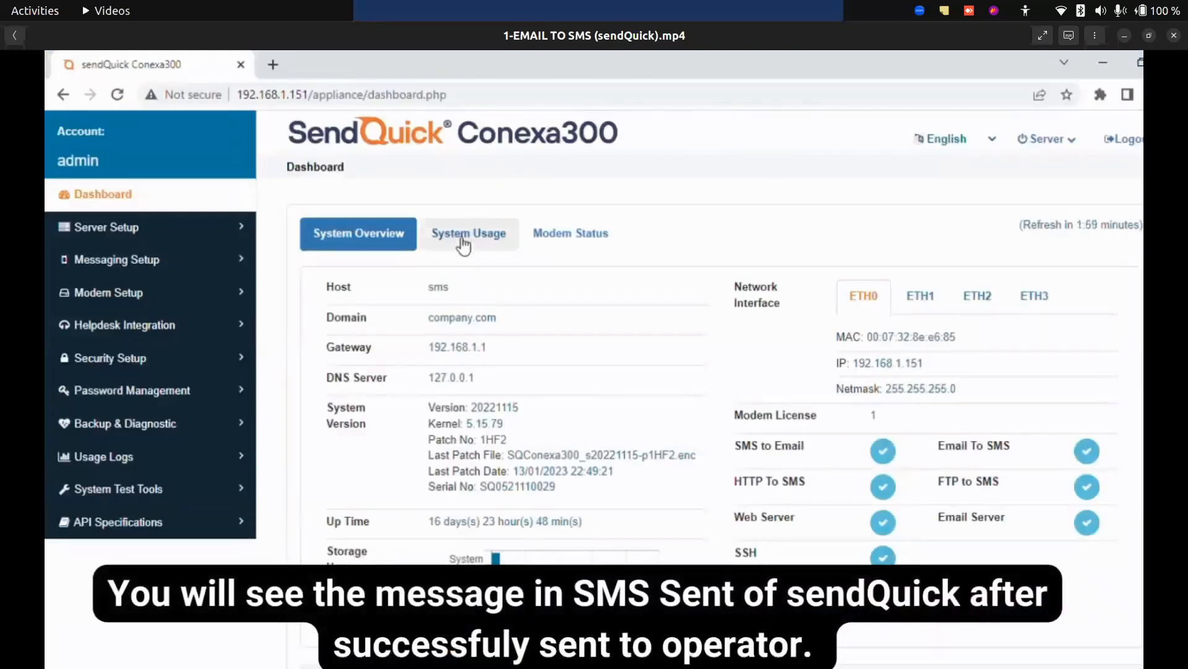
Watch the Usage Logs section of the demo, pausing at the Message Log page and at its sent SMS records.
mouse_move(51, 654)
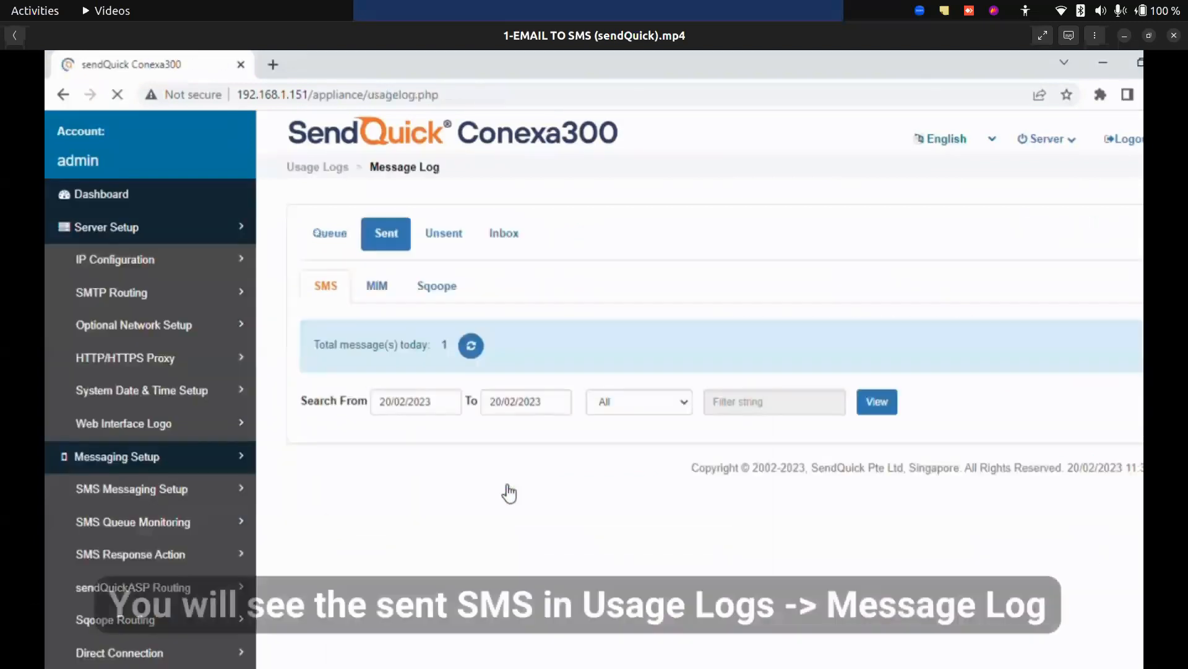
left_click(48, 650)
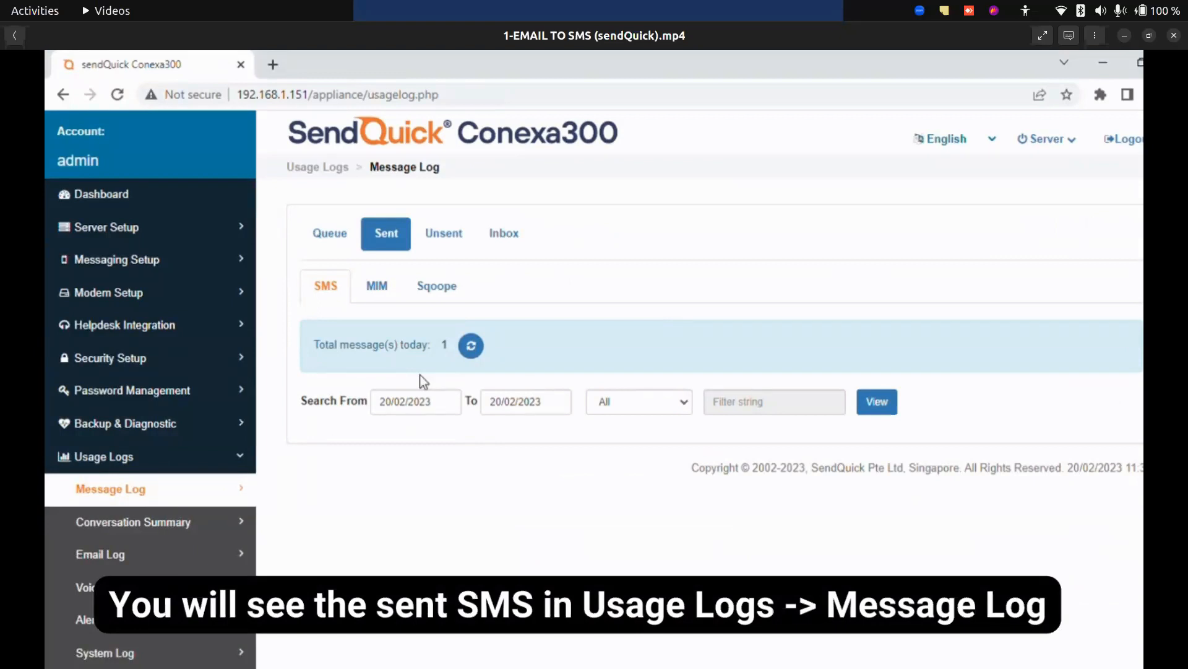
mouse_move(55, 625)
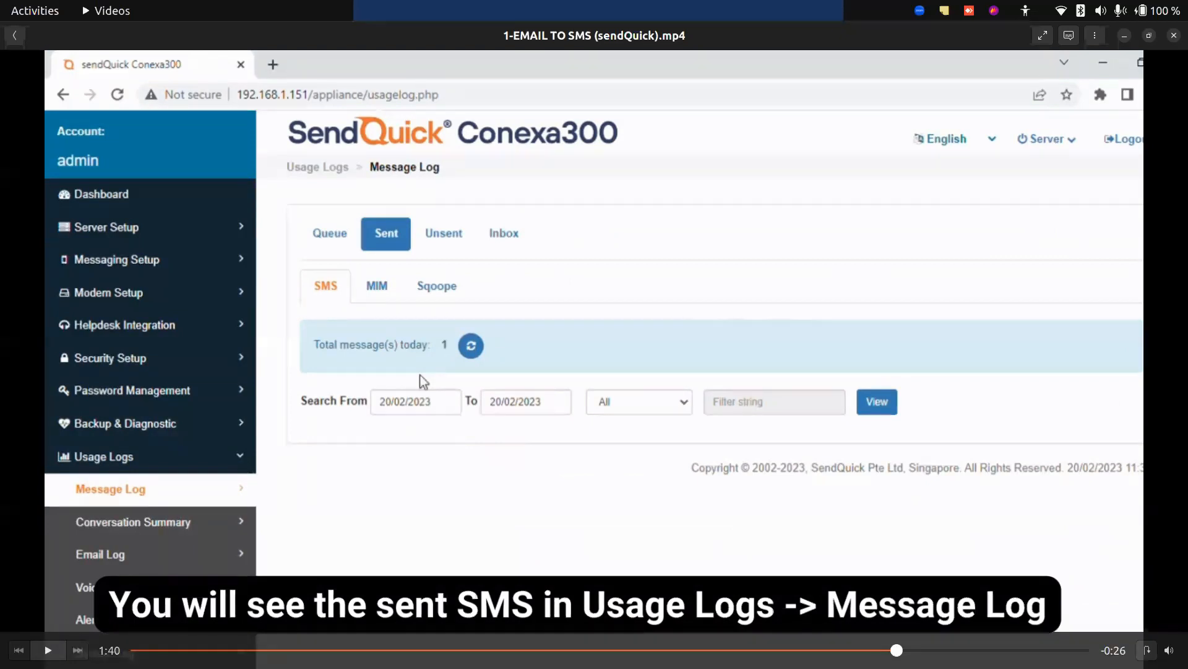
left_click(48, 650)
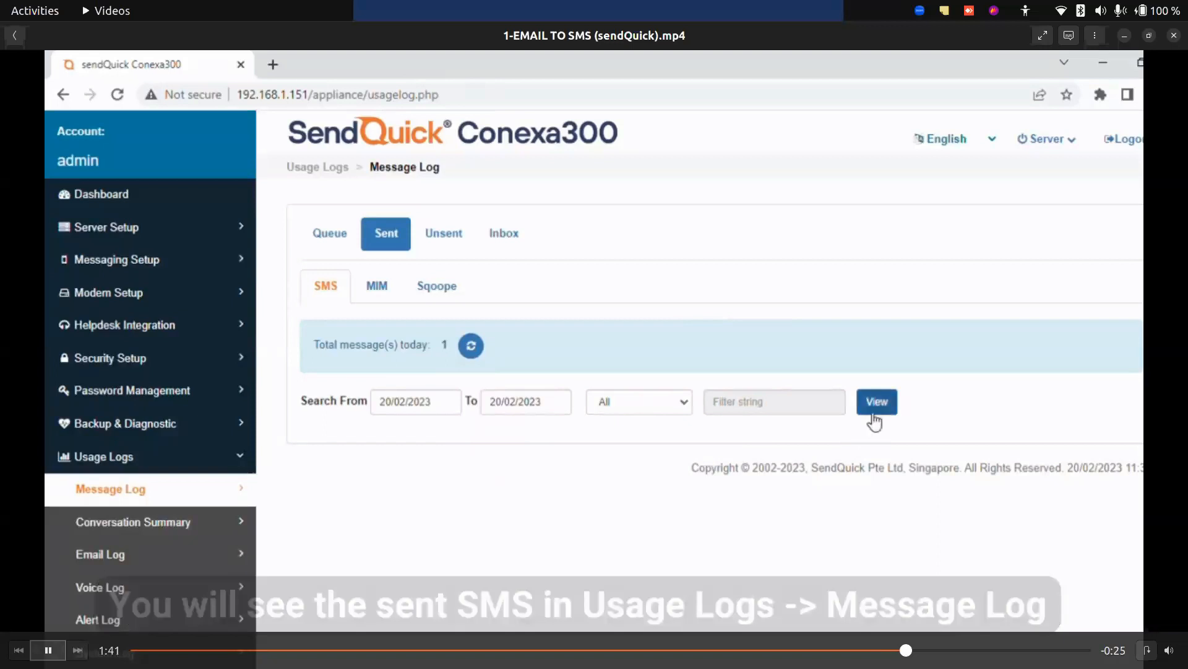
left_click(48, 650)
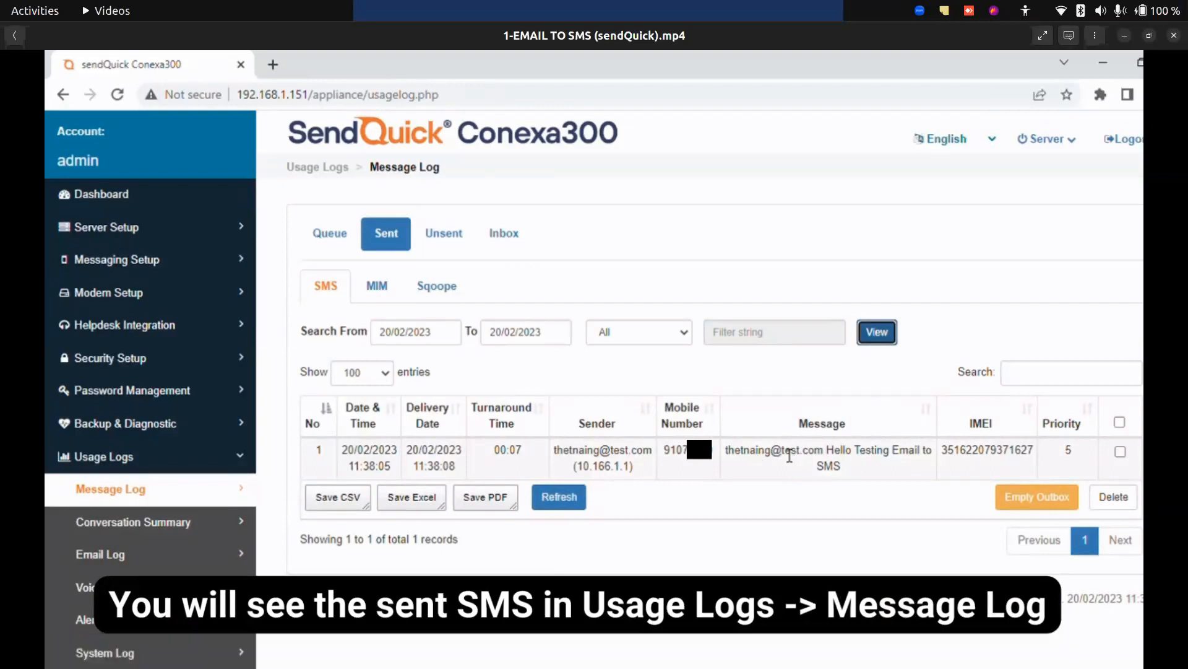
Resume the demo, pause at the SMS received on the mobile phone, and continue playback.
key("space")
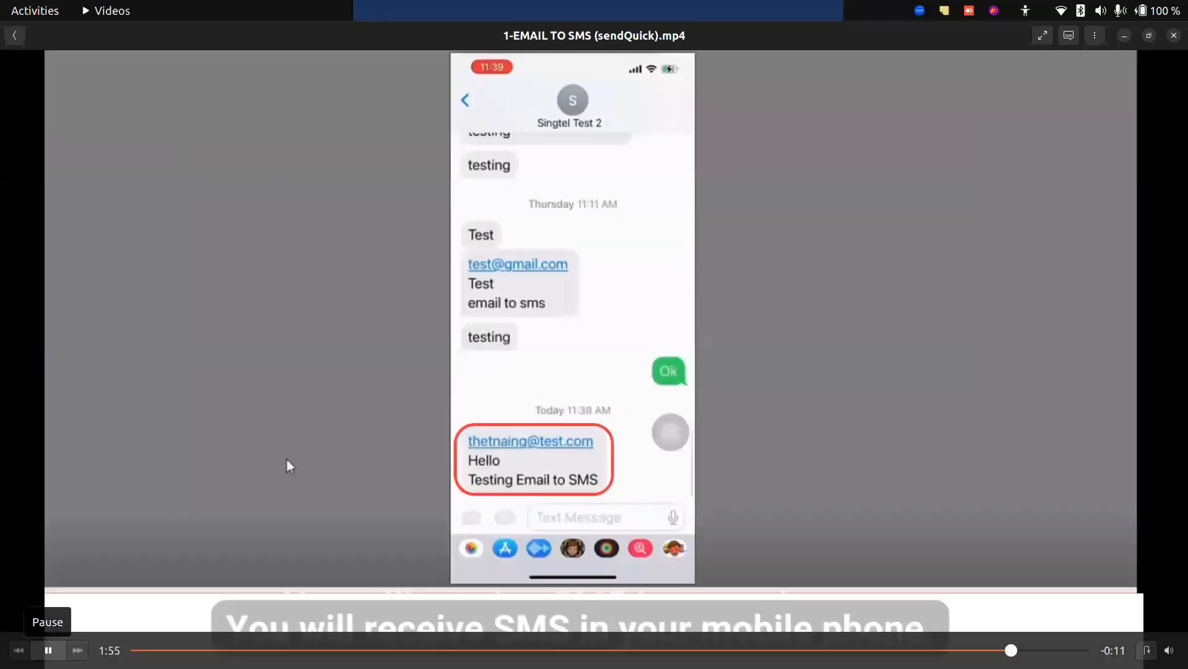
key("space")
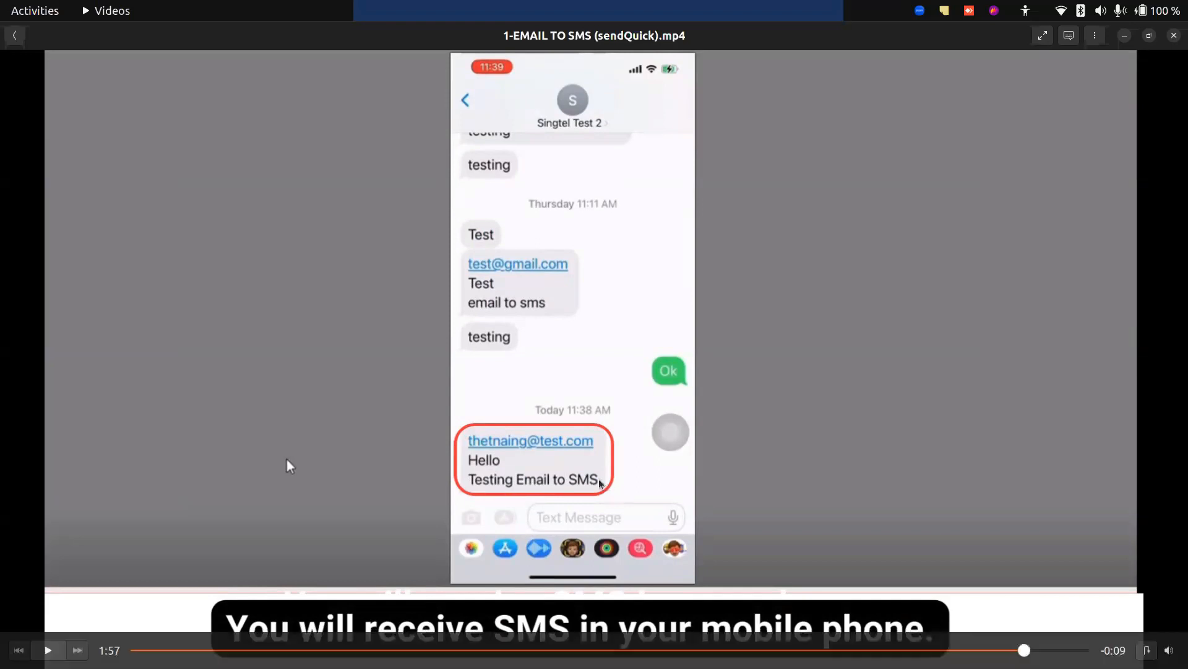
key("space")
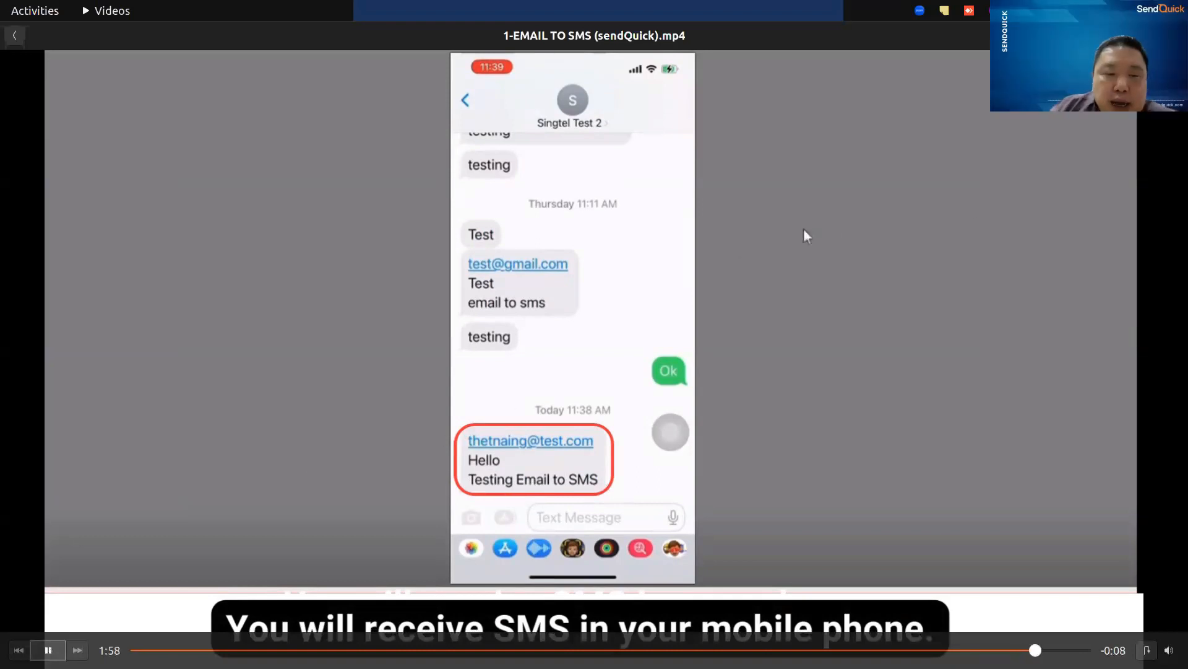
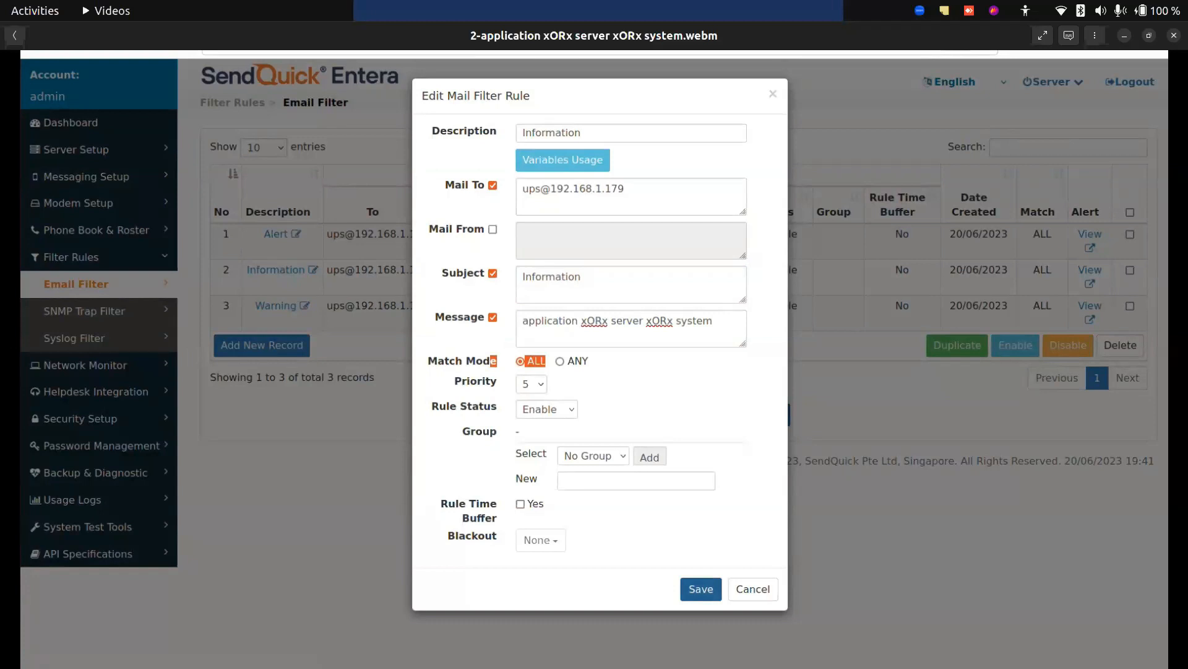
Resume the application xORx server xORx system demo from the Information rule, pause at its Edit Alert settings, and continue playback.
mouse_move(14, 567)
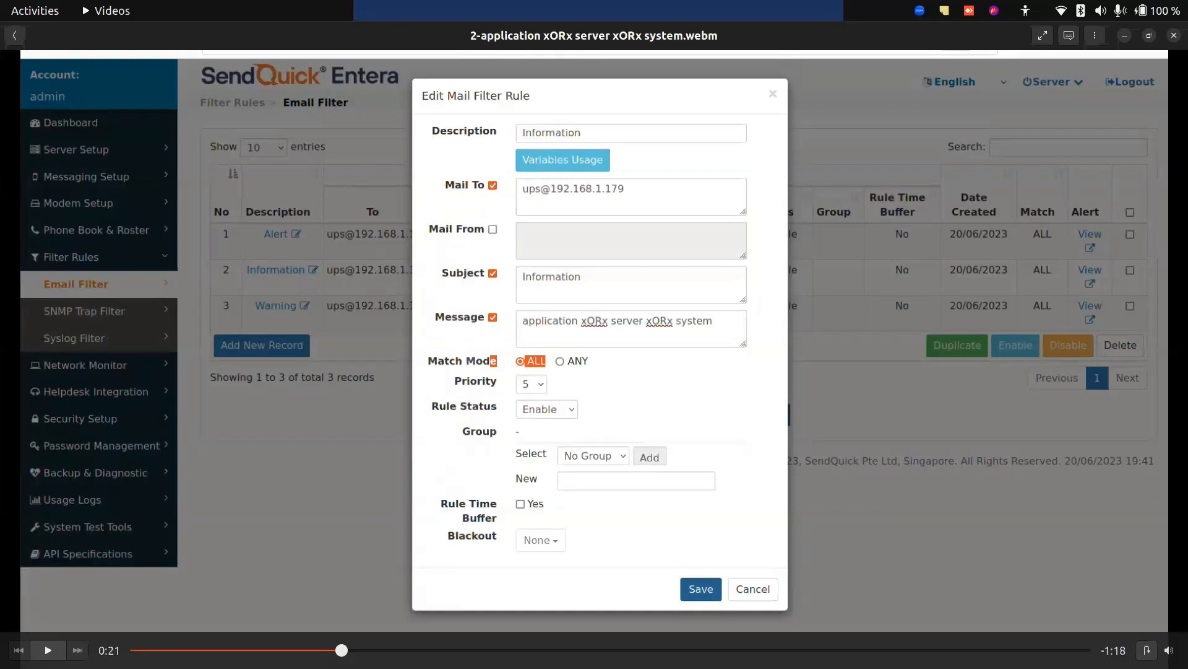
key("space")
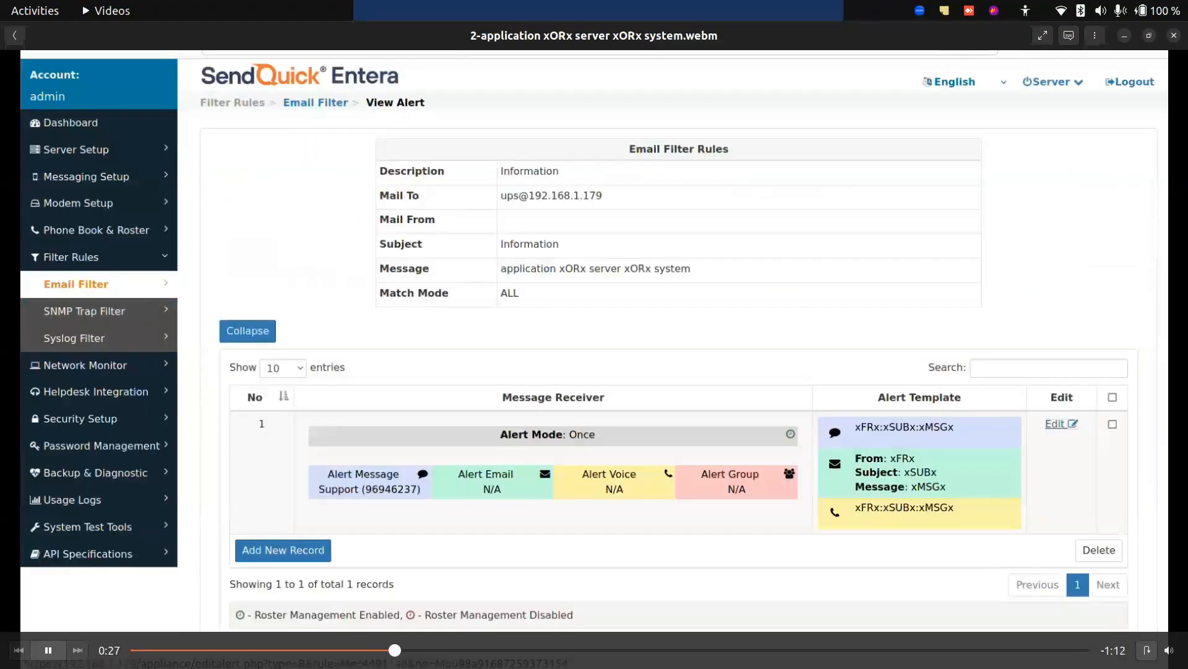
left_click(51, 652)
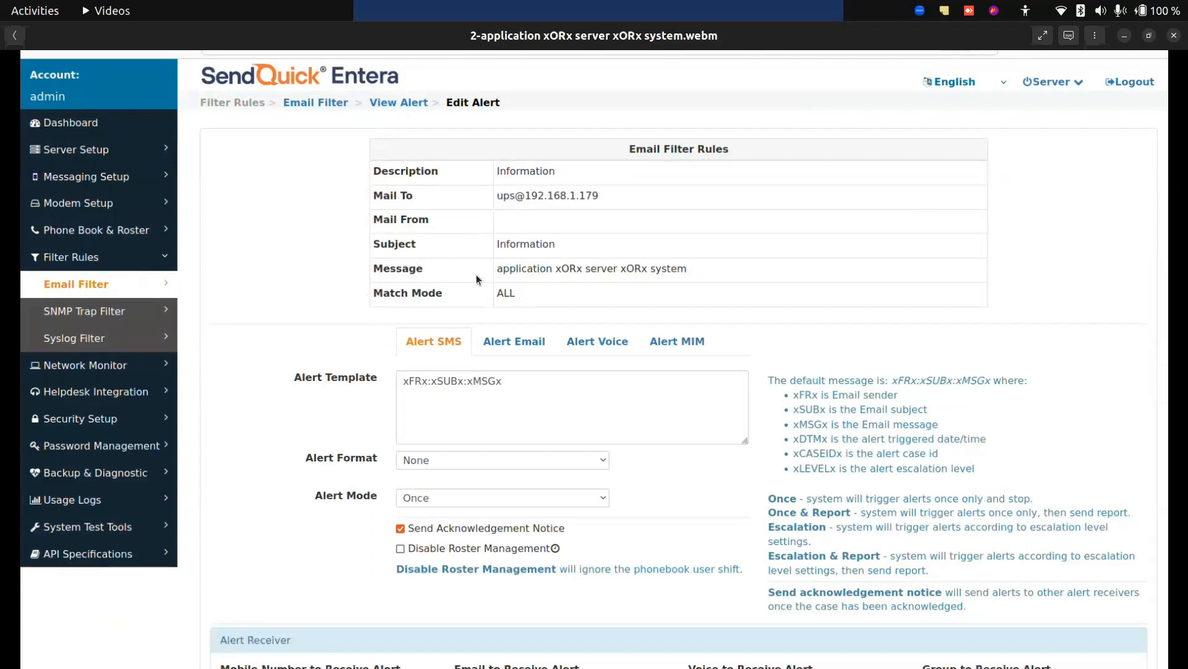
left_click(48, 650)
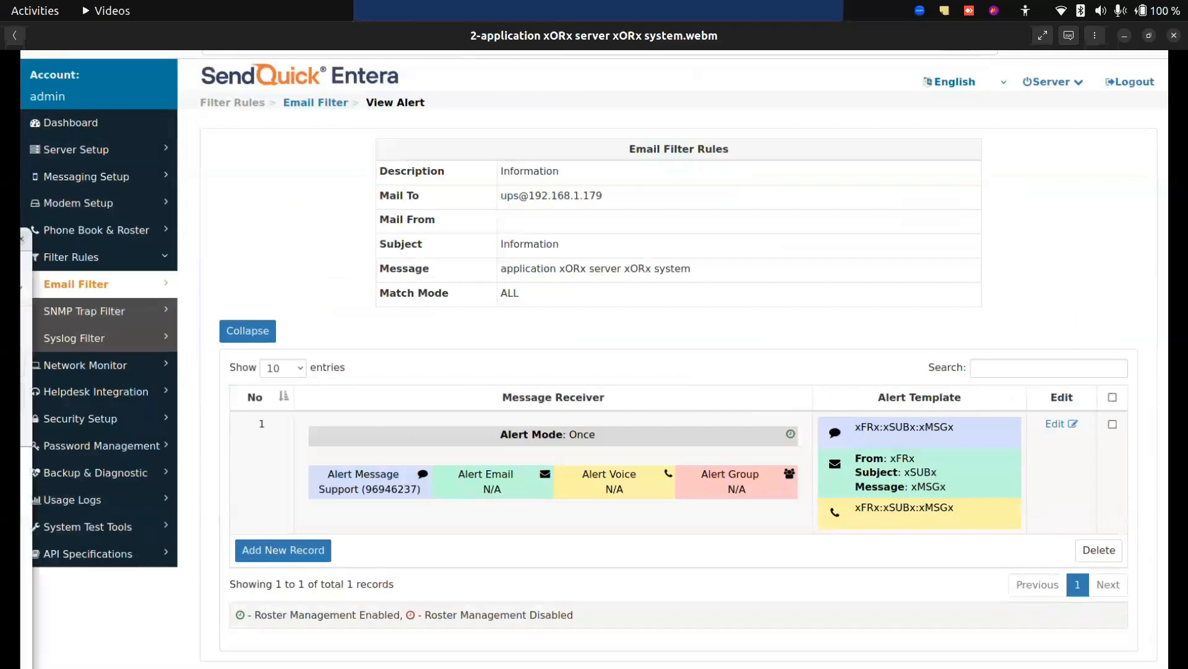
Pause the demo at the Information test email containing the modem log text, examine it, and play on through the alert view.
key("space")
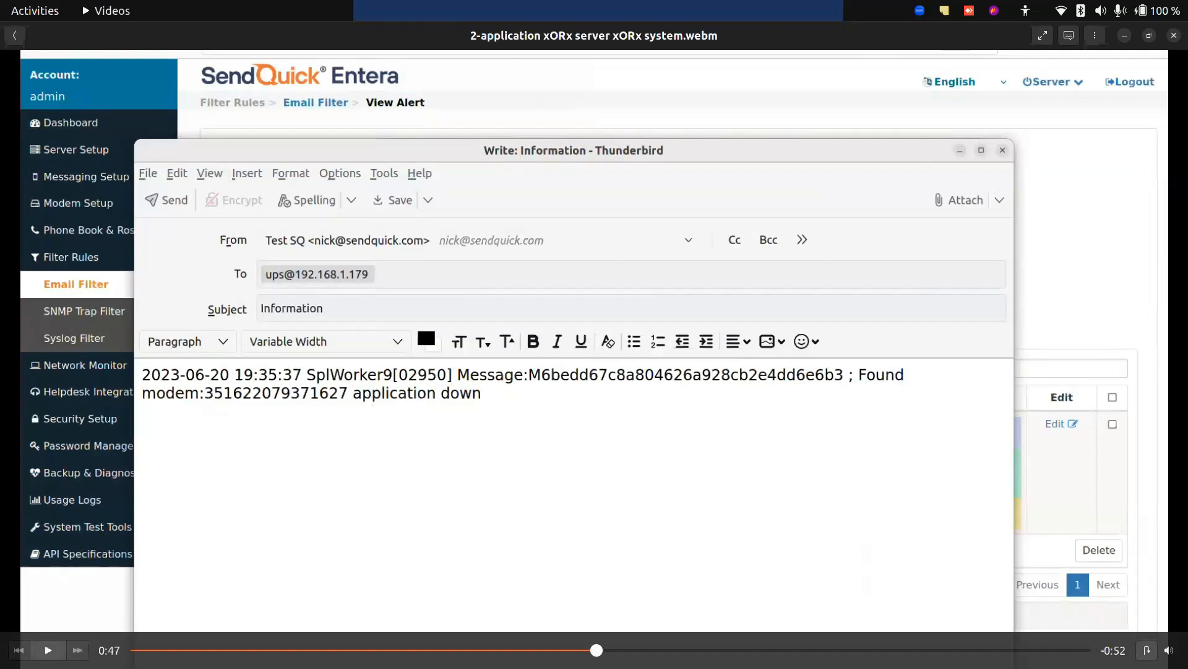
key("space")
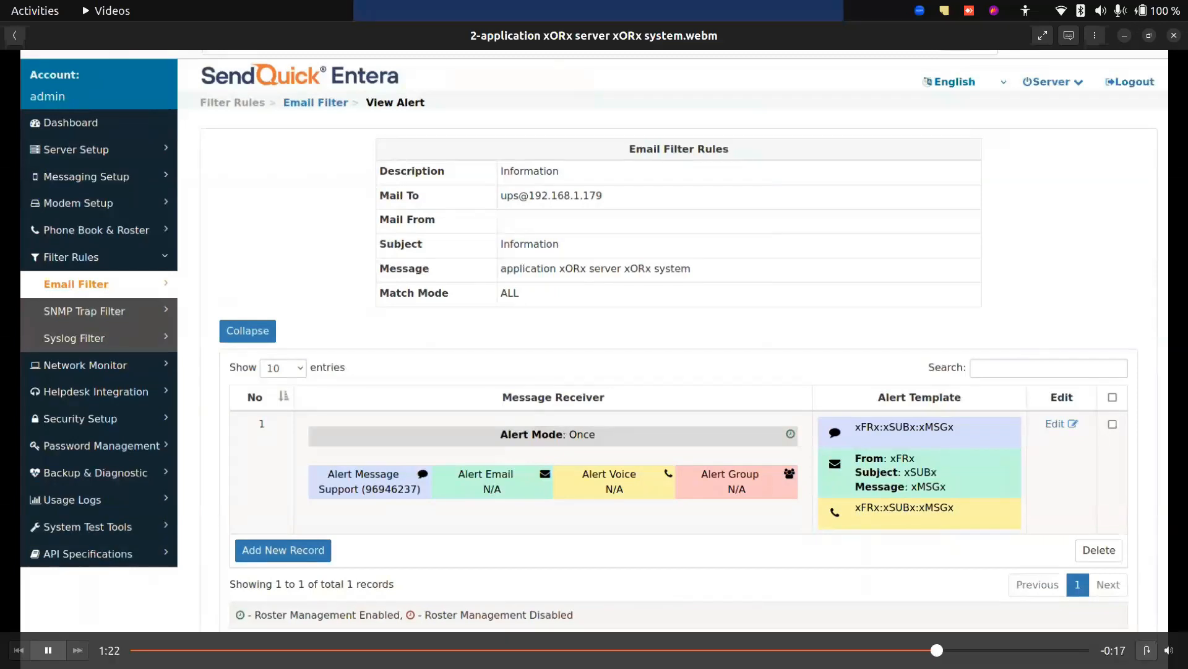
mouse_move(52, 653)
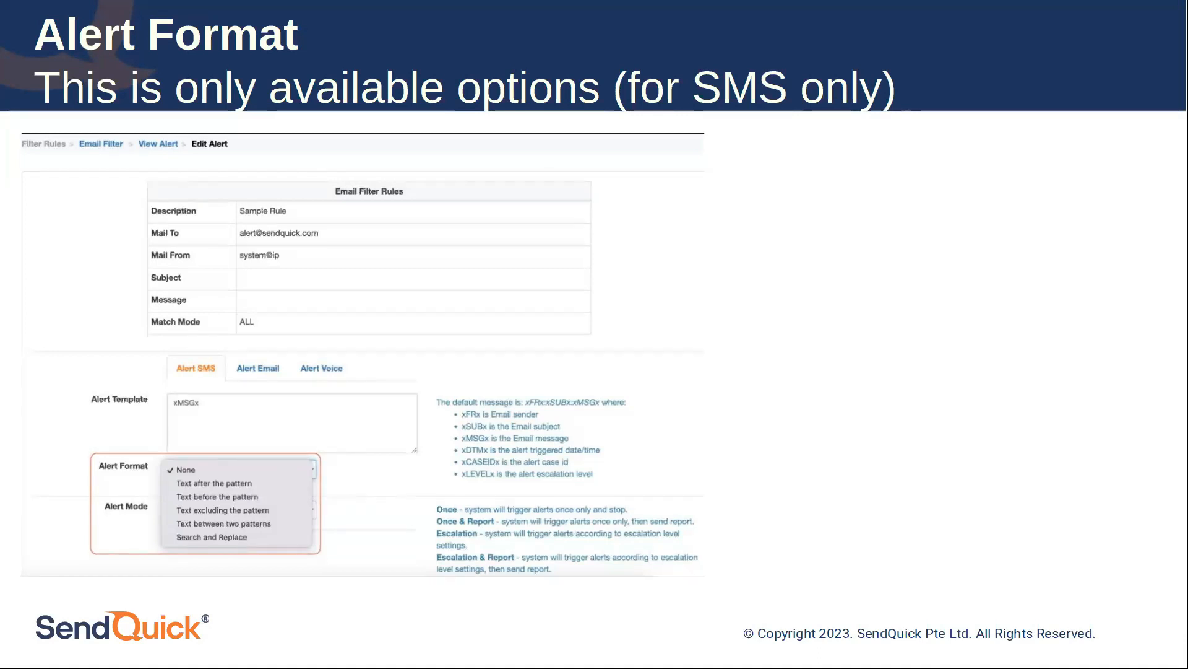
Annotate the Alert Format slide with a red arrow to the format options and an underline beneath "Text after the pattern".
mouse_move(2, 428)
left_mouse_down()
mouse_move(88, 474)
mouse_move(83, 456)
left_mouse_up()
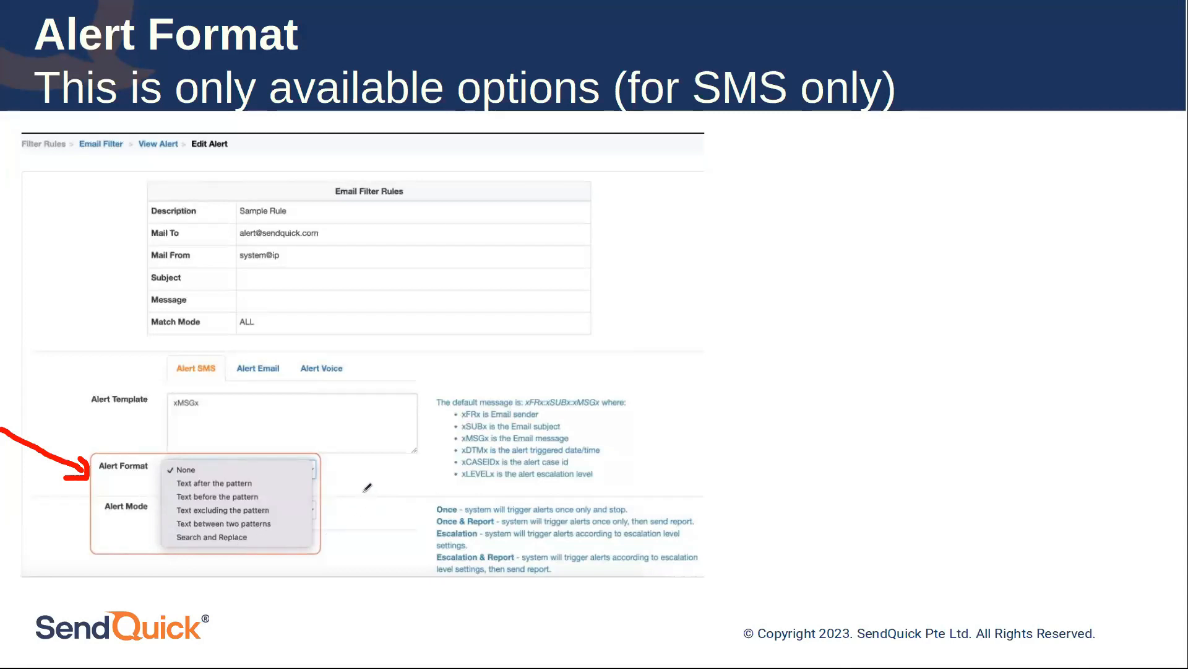
left_click_drag(171, 490, 255, 490)
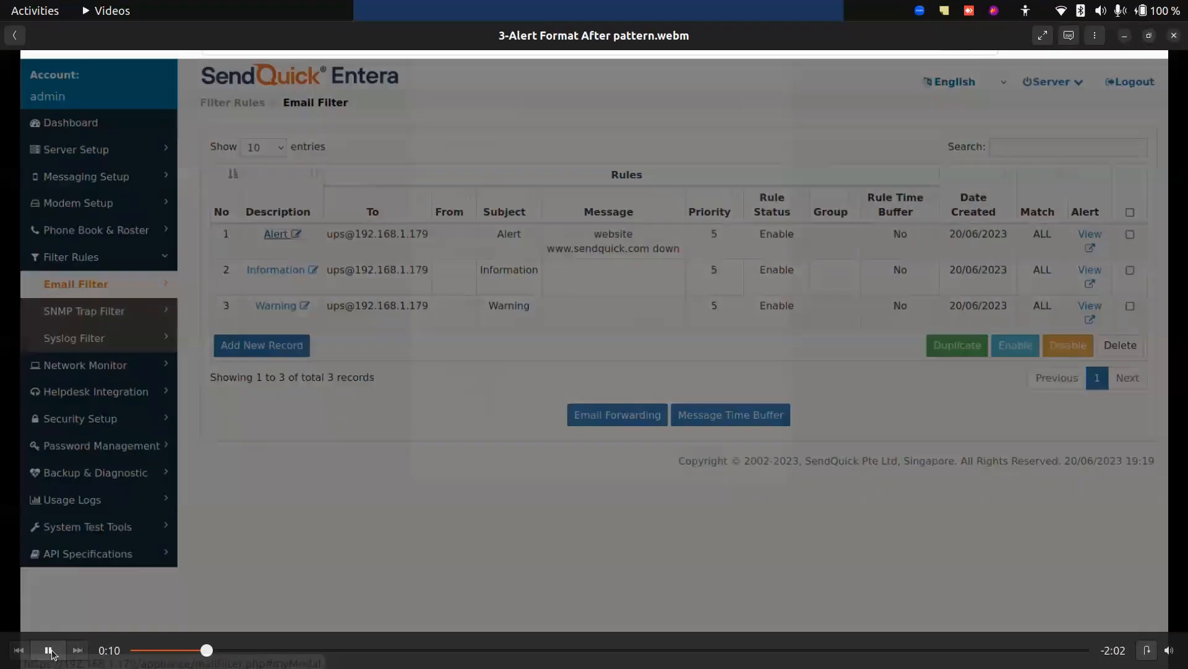
Watch the Alert Format After pattern demo, pausing at the Alert mail filter rule and its message pattern before resuming playback.
left_click(52, 651)
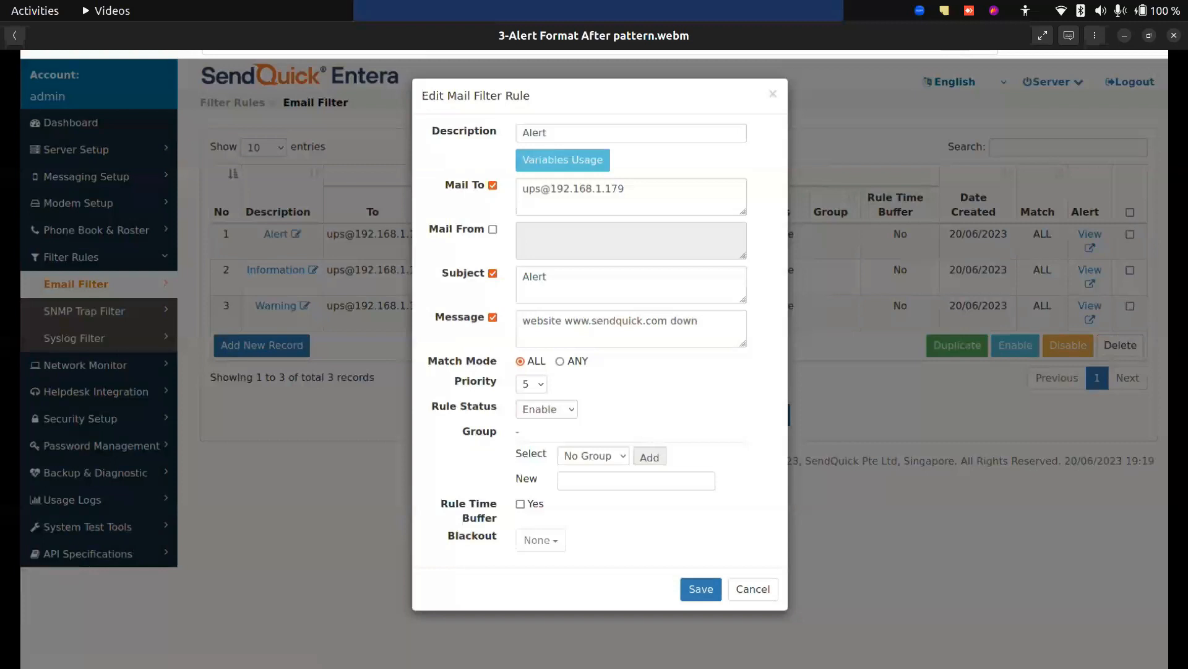
left_click(52, 653)
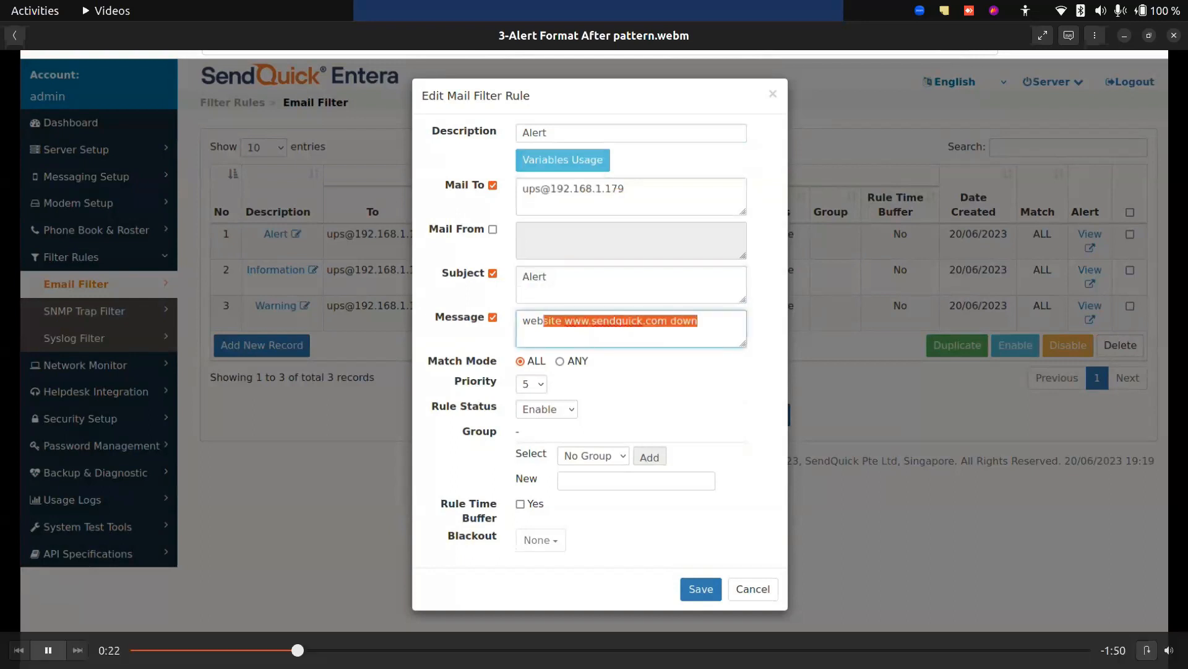
key("space")
left_click(49, 650)
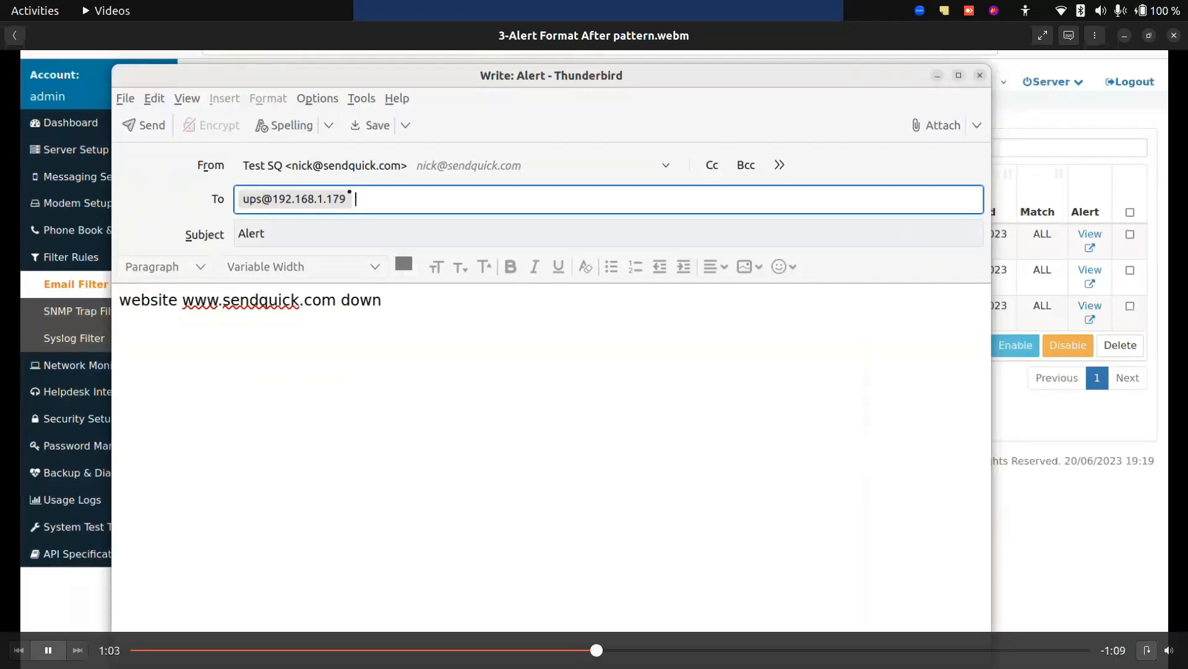
Pause the demo at the Alert test email, resume playback, and pause again while the message is being sent.
key("space")
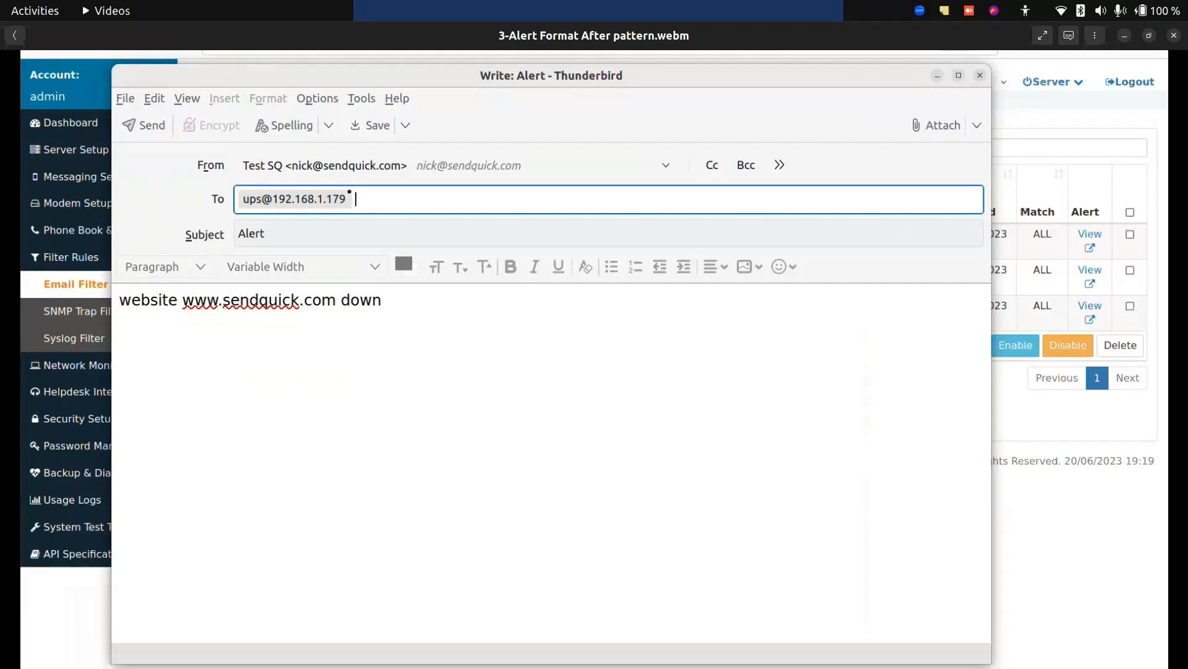
key("space")
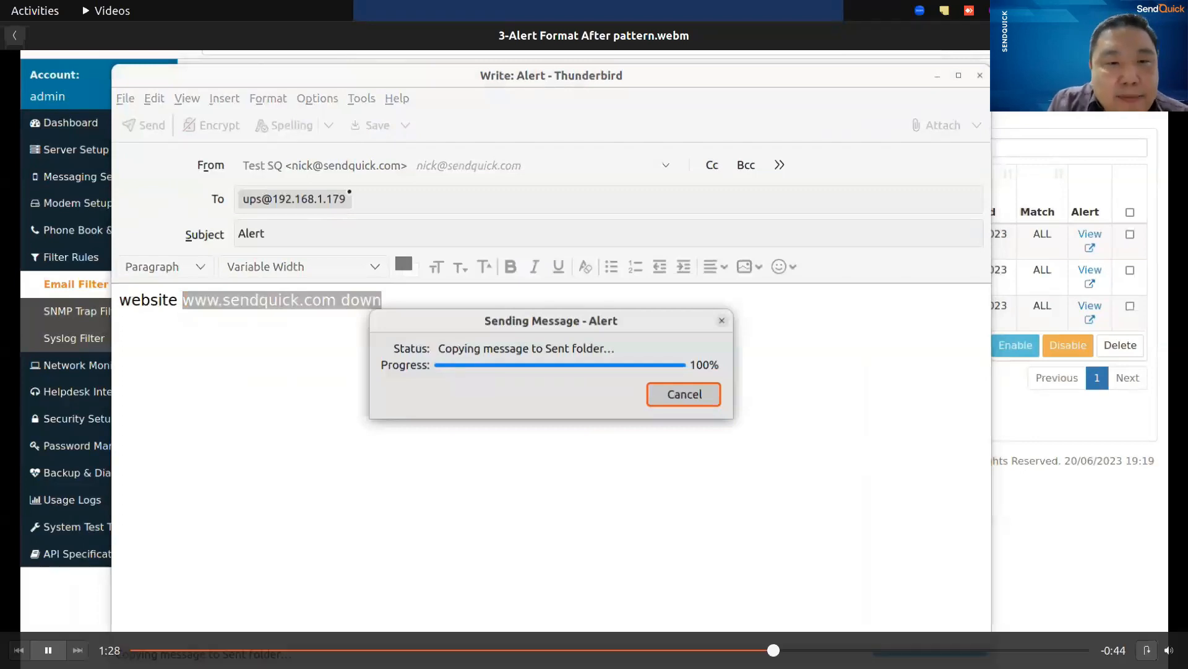
key("space")
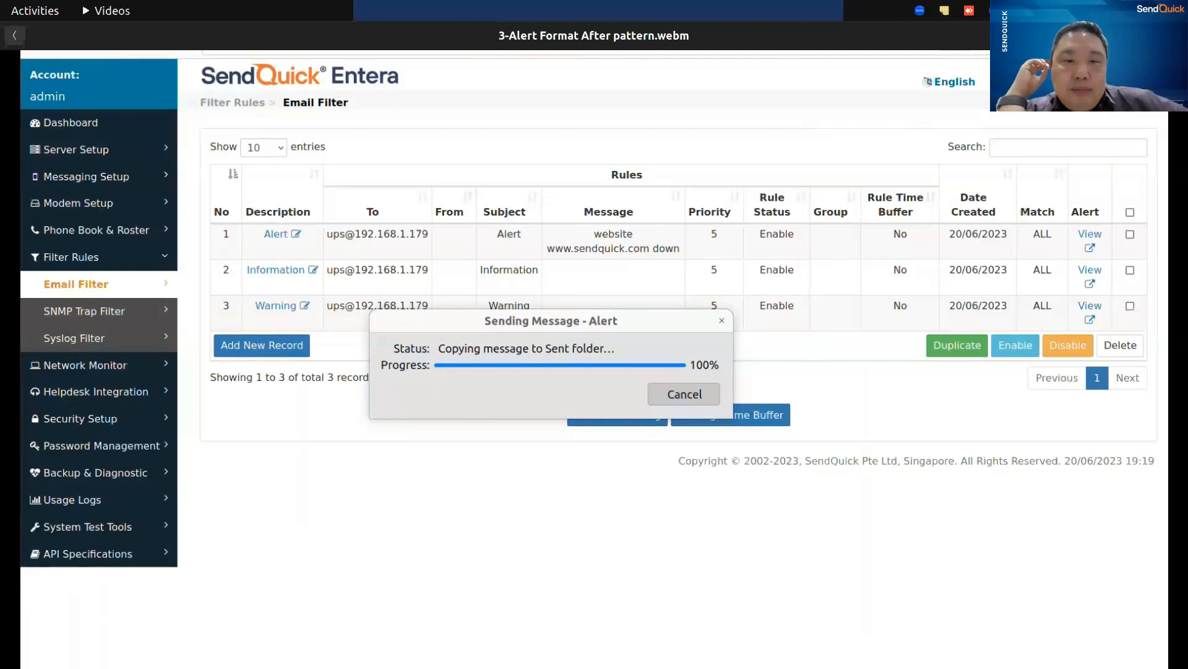
mouse_move(122, 630)
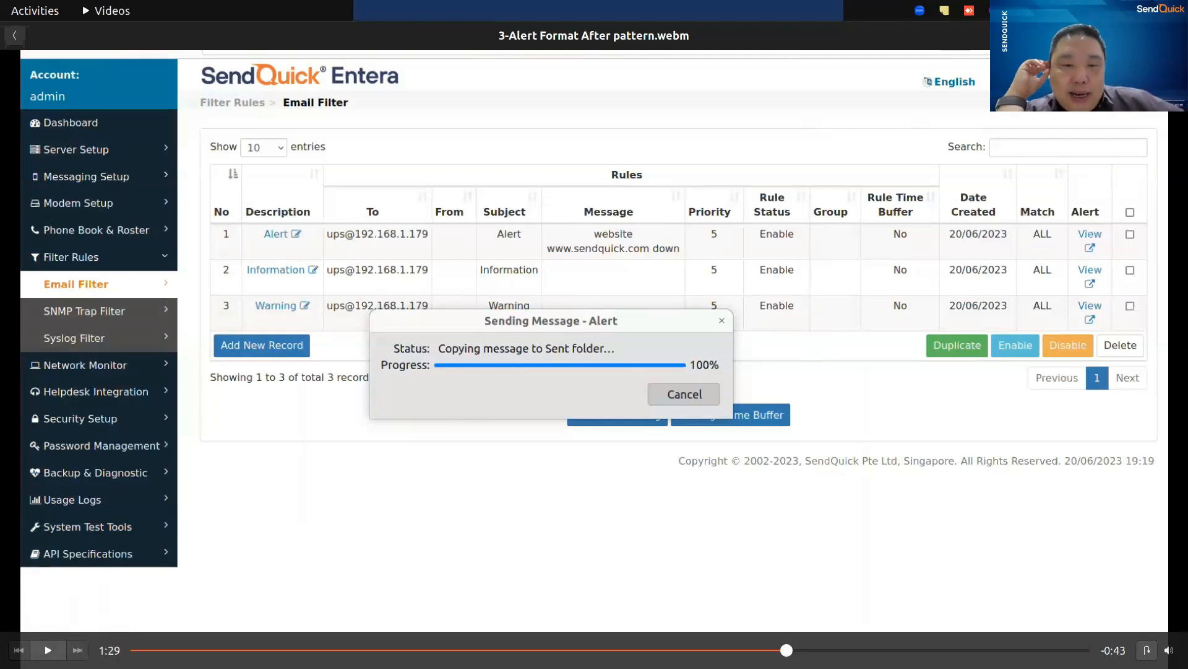
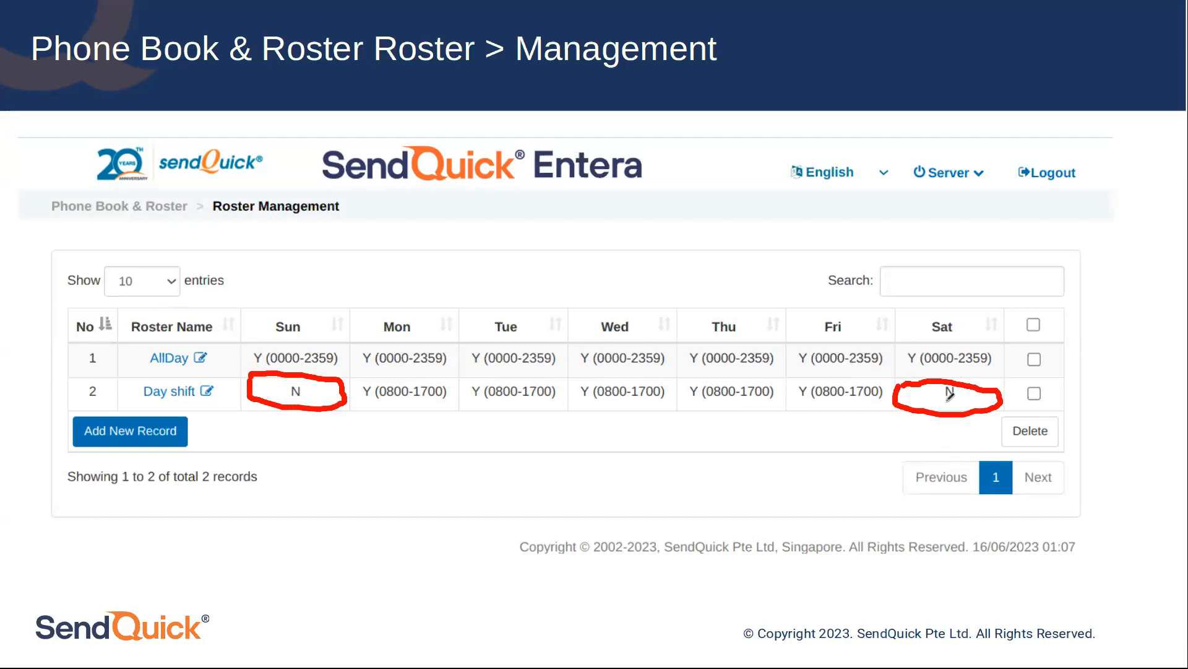
Circle Day shift and mark AllDay and its roster hours in red on the Roster Management slide, and erase all ink from the slide.
mouse_move(141, 377)
left_mouse_down()
mouse_move(140, 402)
mouse_move(229, 399)
mouse_move(182, 373)
left_mouse_up()
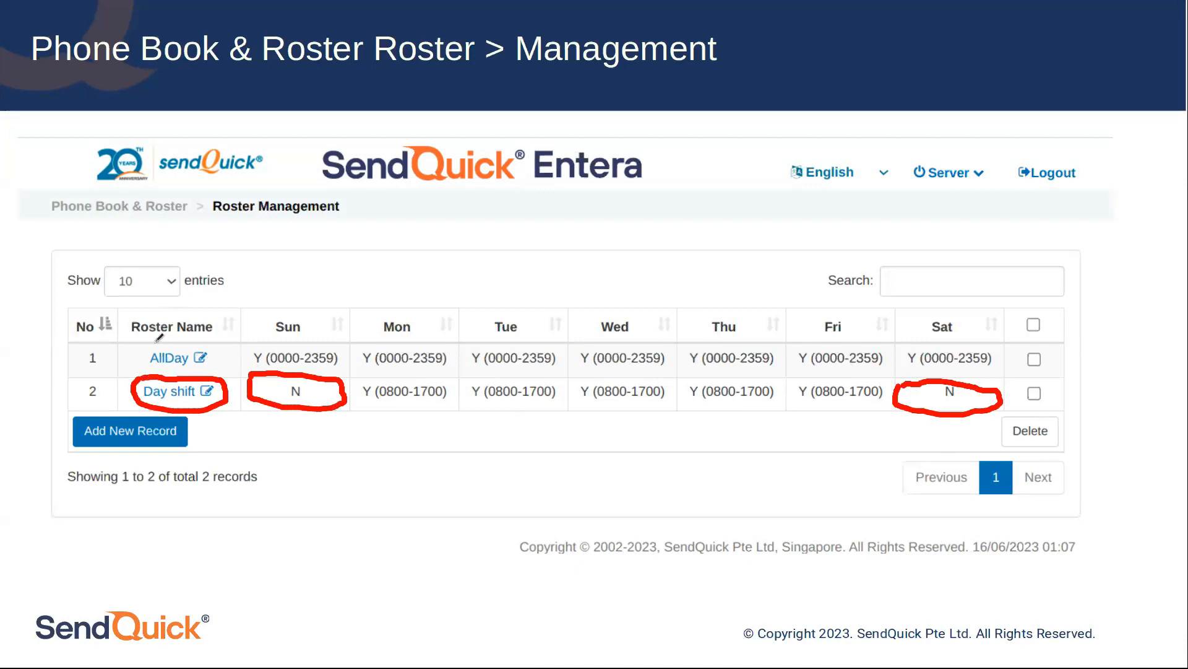
mouse_move(137, 341)
left_mouse_down()
mouse_move(162, 362)
mouse_move(222, 353)
mouse_move(144, 345)
left_mouse_up()
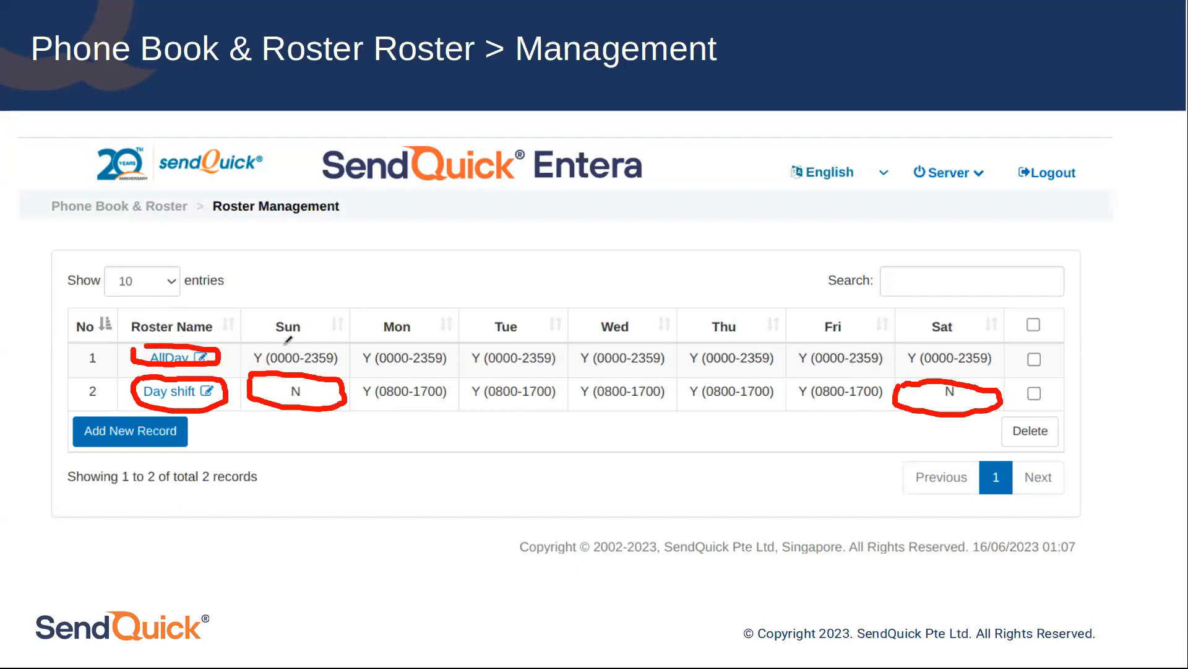
mouse_move(243, 342)
left_mouse_down()
mouse_move(245, 363)
mouse_move(591, 384)
mouse_move(989, 365)
left_mouse_up()
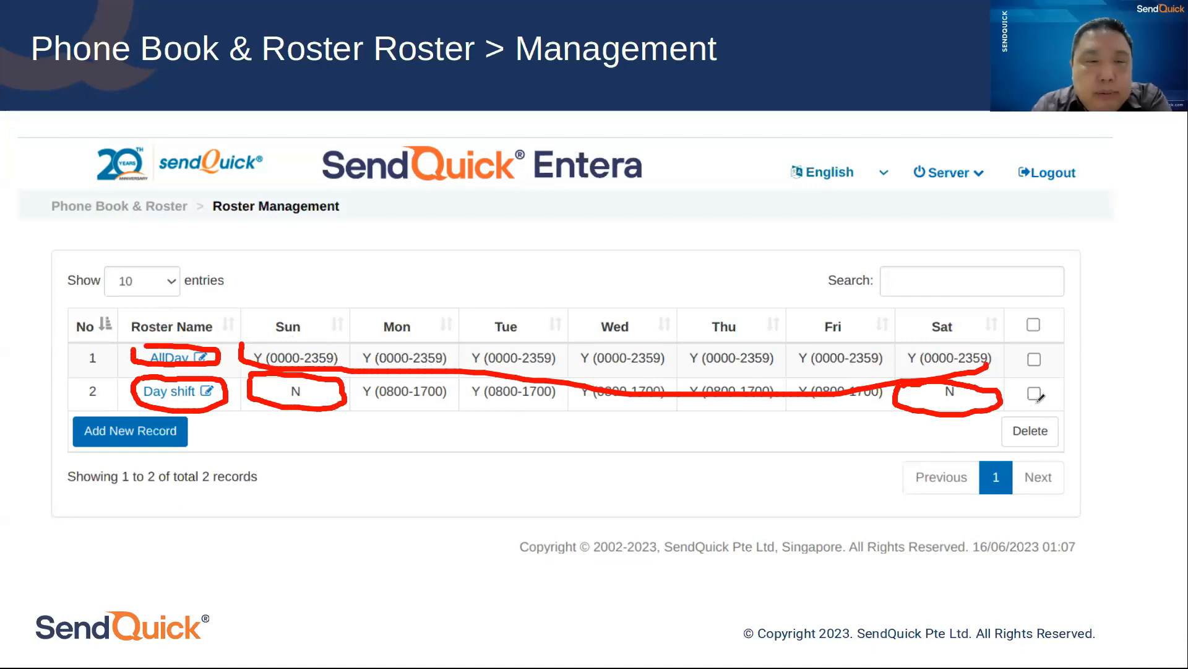
right_click(669, 499)
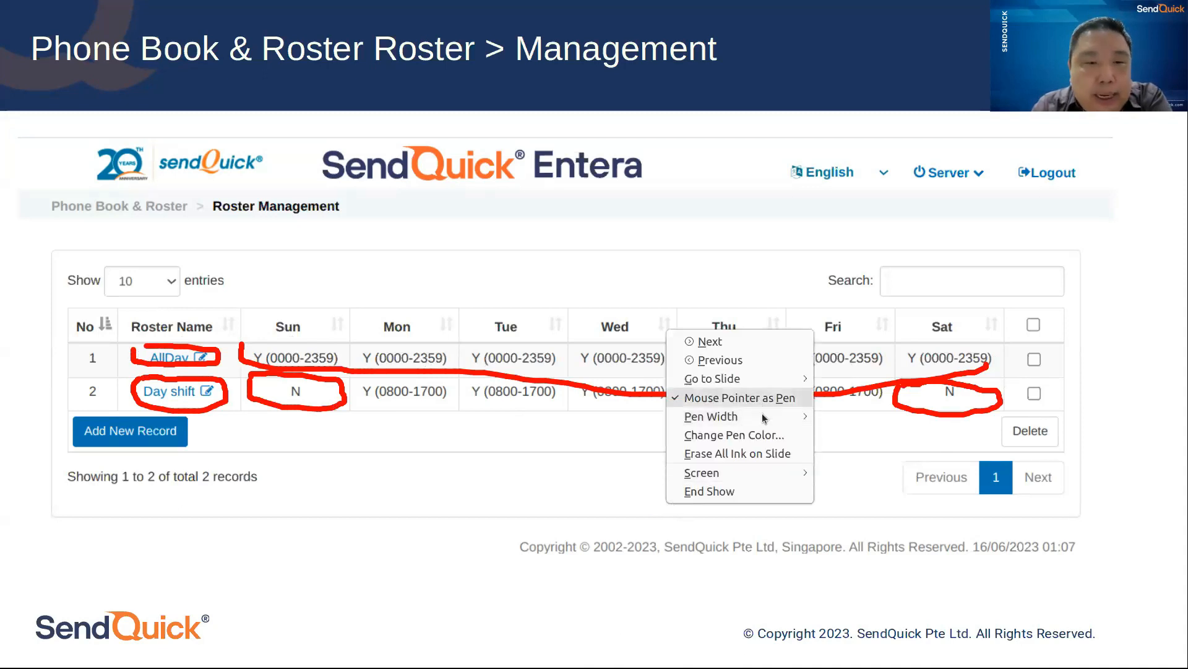
left_click(770, 452)
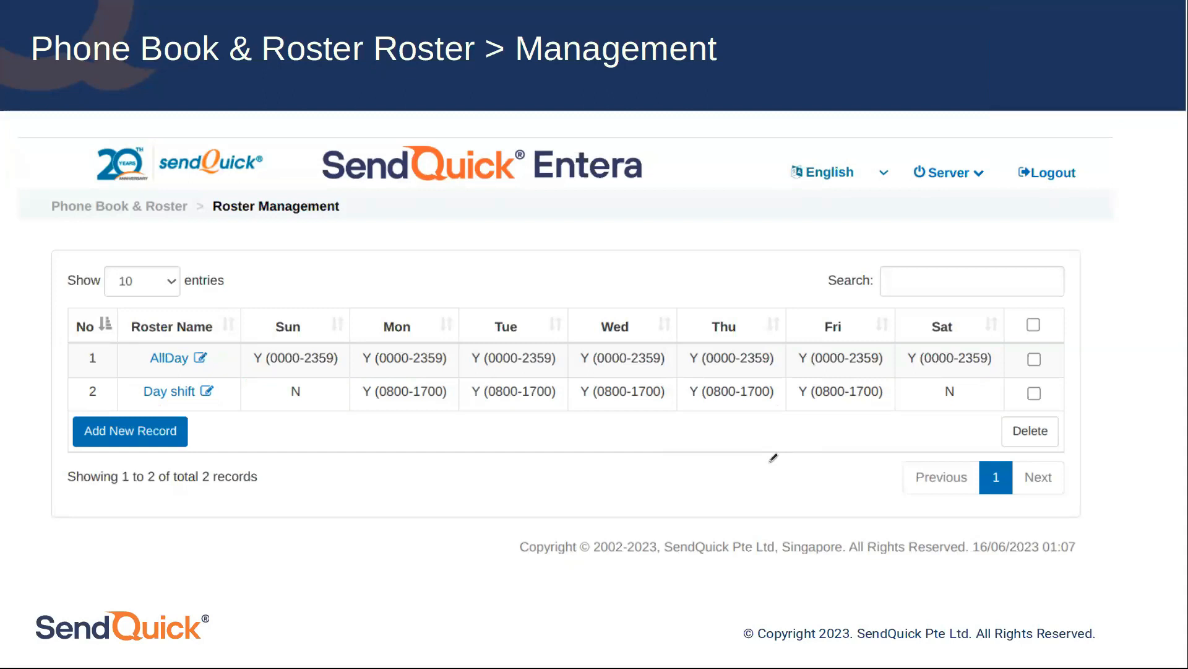
Switch to the video files, play 4-Roster.webm, and pause it at the Roster Management list.
key("alt+Tab")
double_click(482, 425)
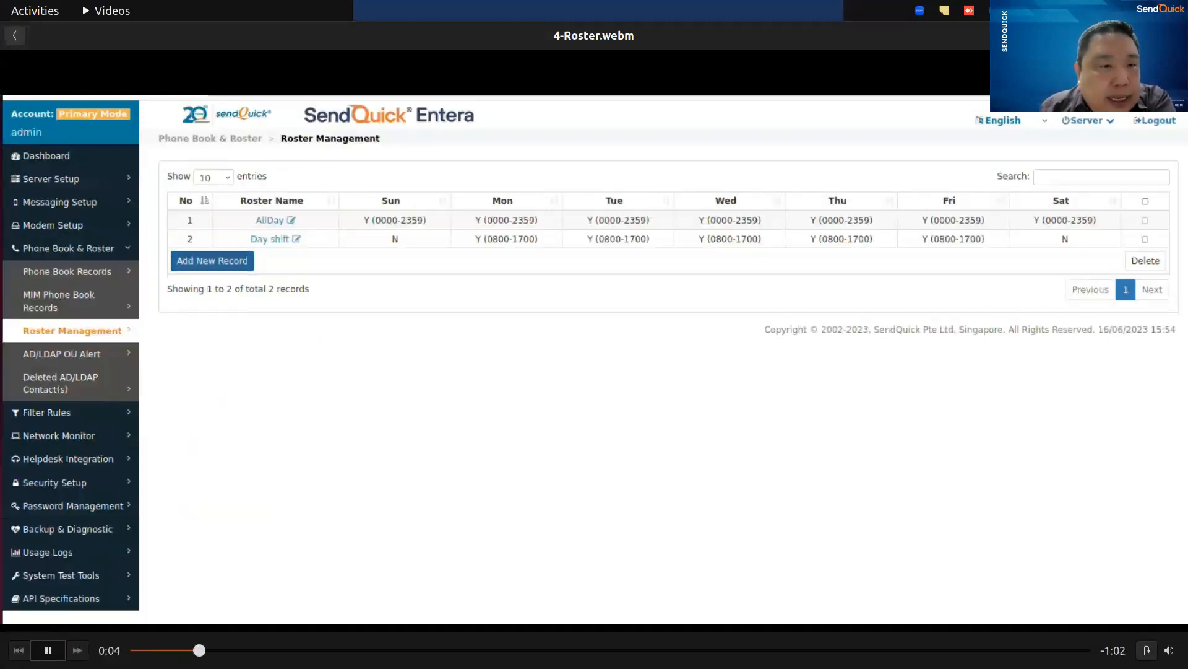
left_click(541, 444)
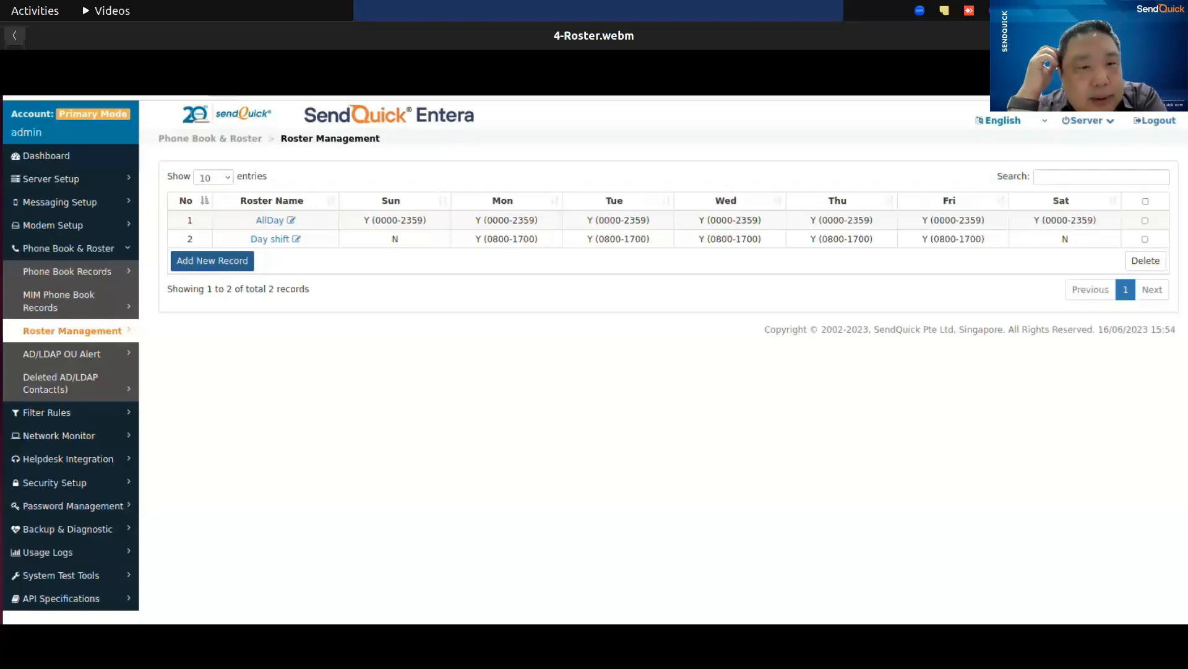
Switch to the sendQuick Entera admin page in Chrome and open the Email Filter rules.
key("alt+Tab")
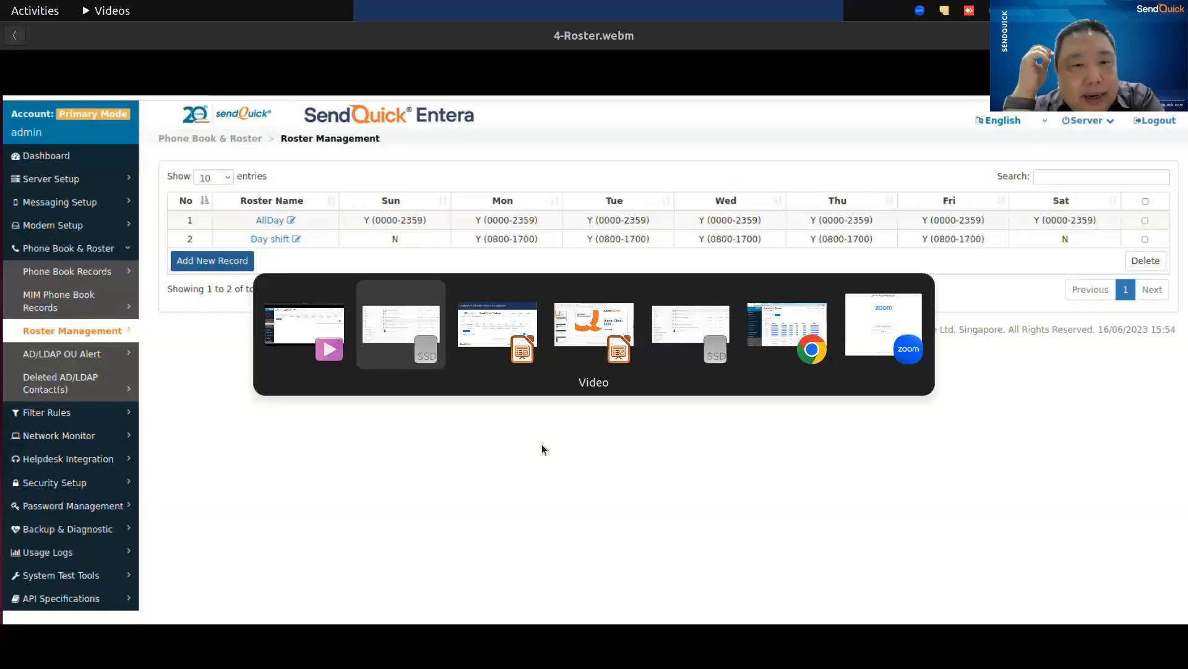
key("alt+Tab")
key("alt+Tab")
key("alt+Tab")
key("alt+Tab")
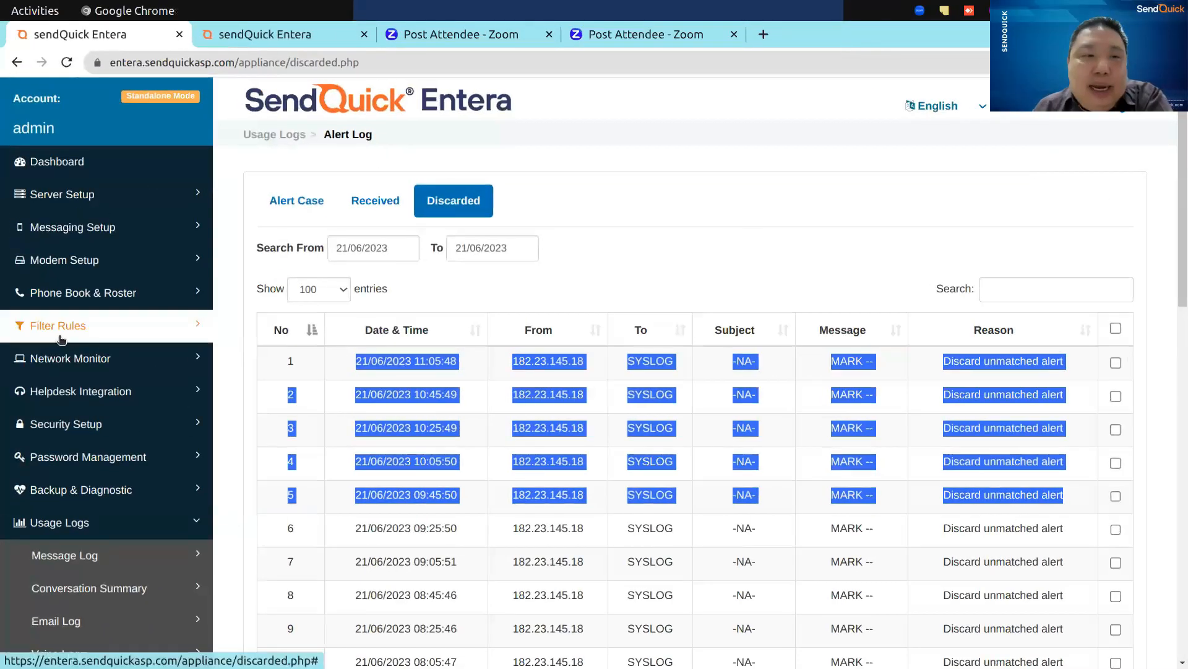
left_click(61, 338)
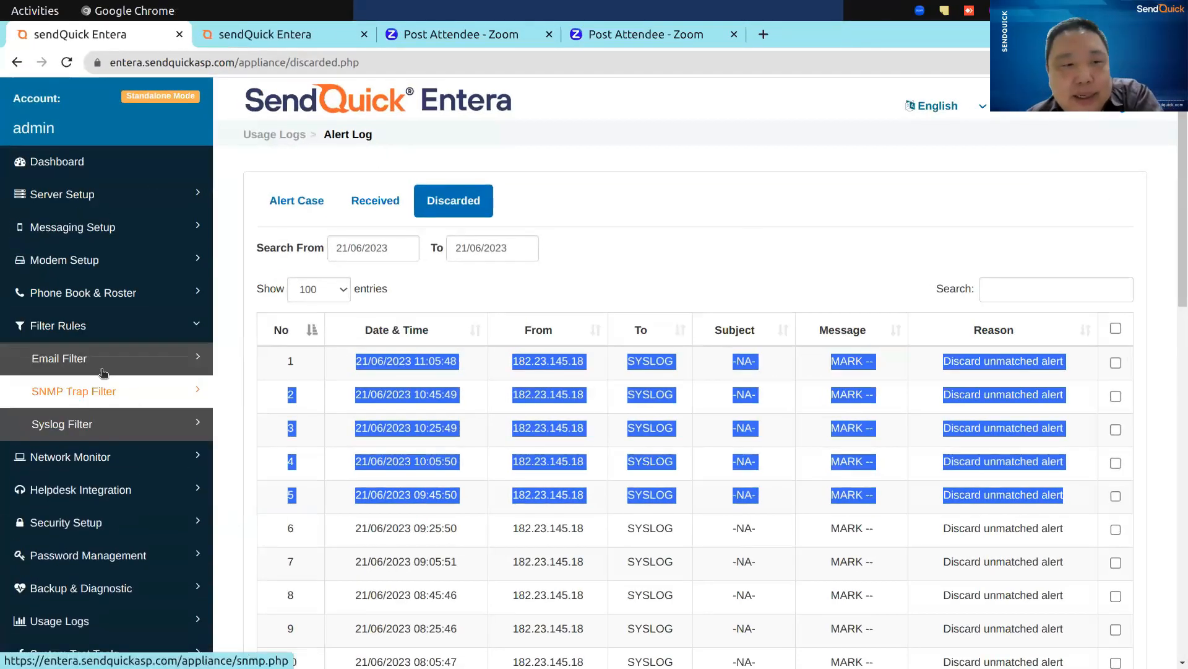
left_click(59, 358)
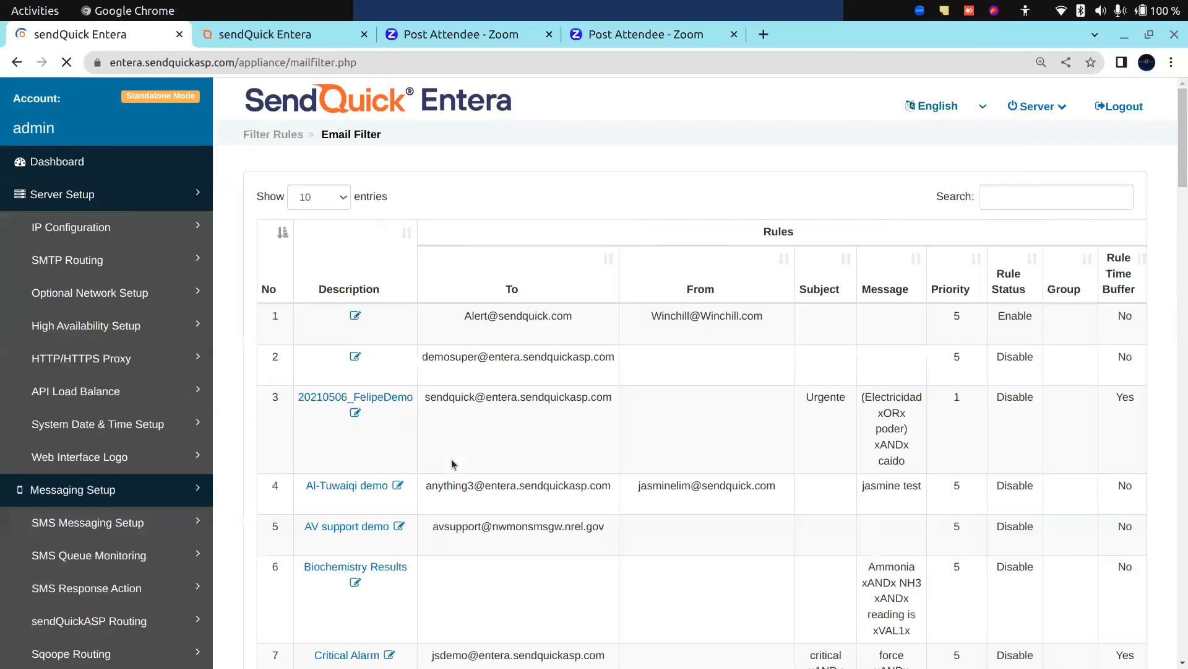
Try a Message Time Buffer of 5 minutes in the Mail Filter Expiry Time settings and cancel the change.
scroll(705, 582, "down", 5)
left_click(752, 598)
left_click_drag(551, 242, 428, 240)
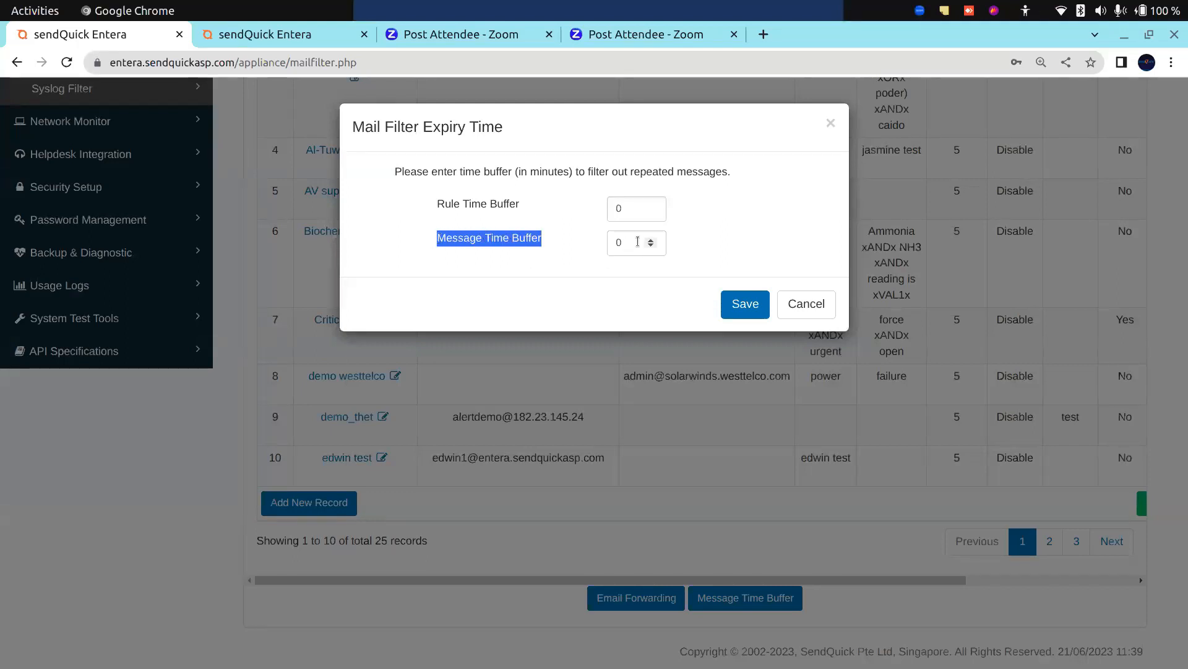
left_click(638, 243)
key("BackSpace")
type("5")
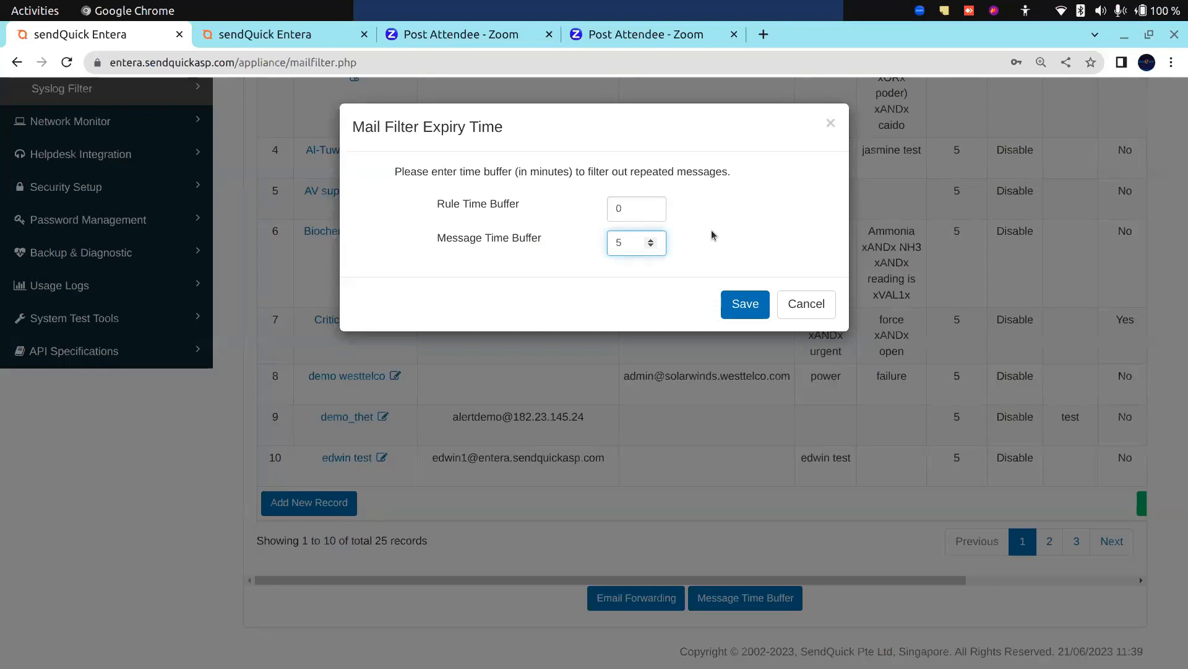
left_click(804, 303)
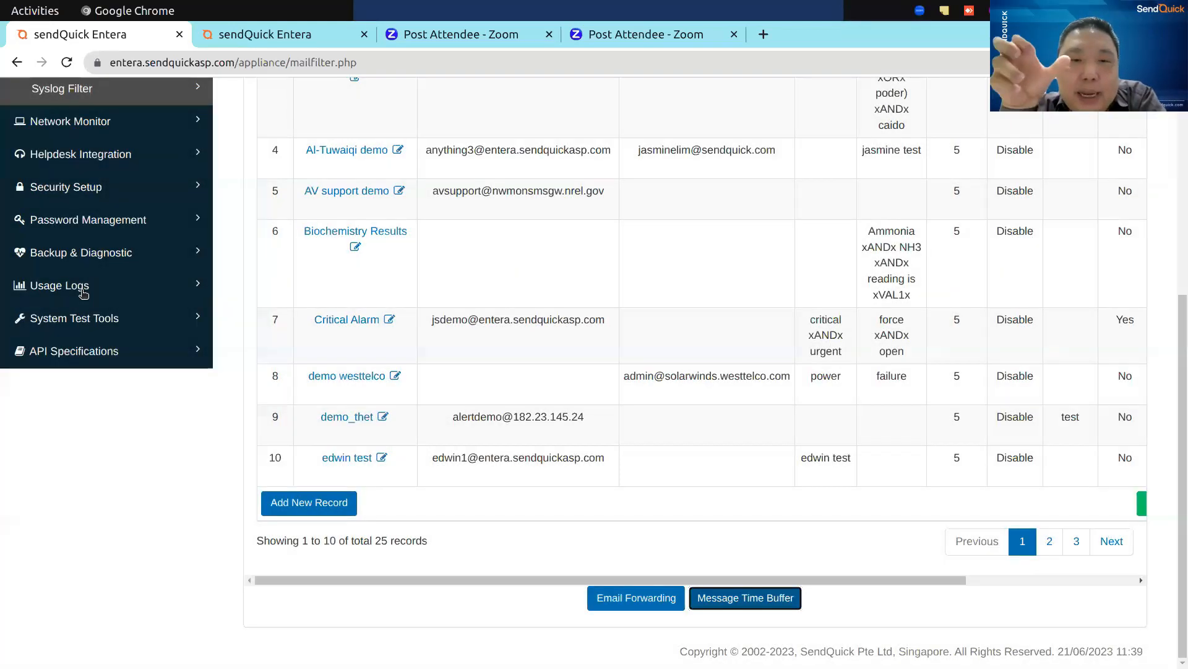
Open the Alert Log under Usage Logs and examine the discarded alerts.
left_click(81, 288)
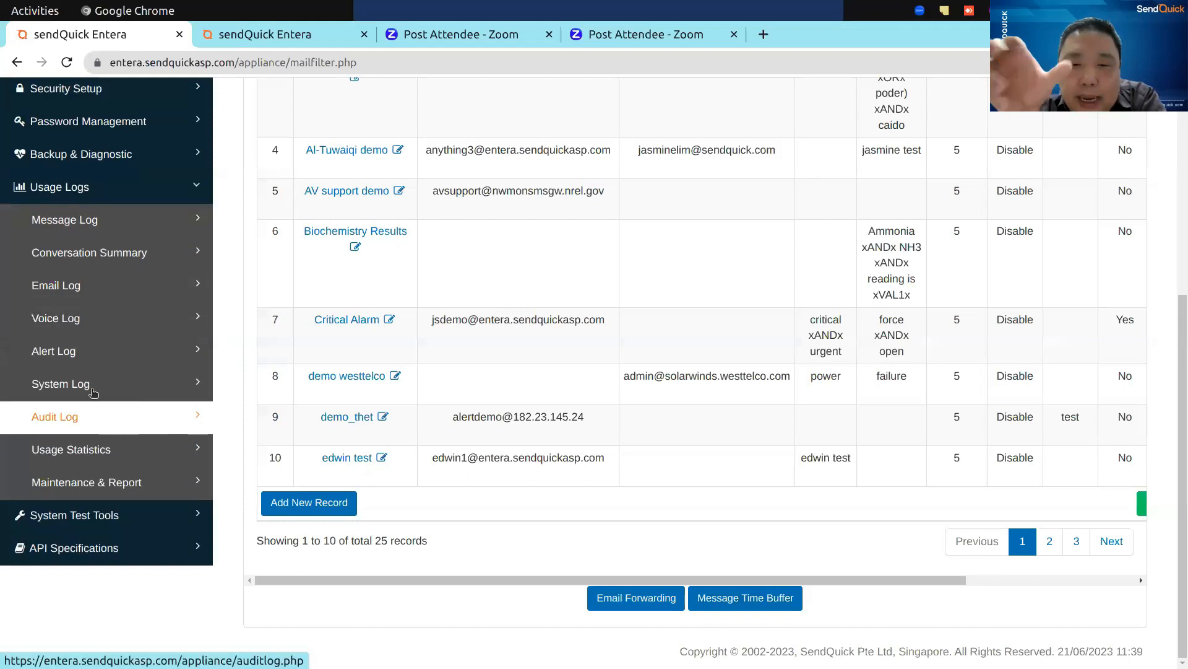
left_click(112, 352)
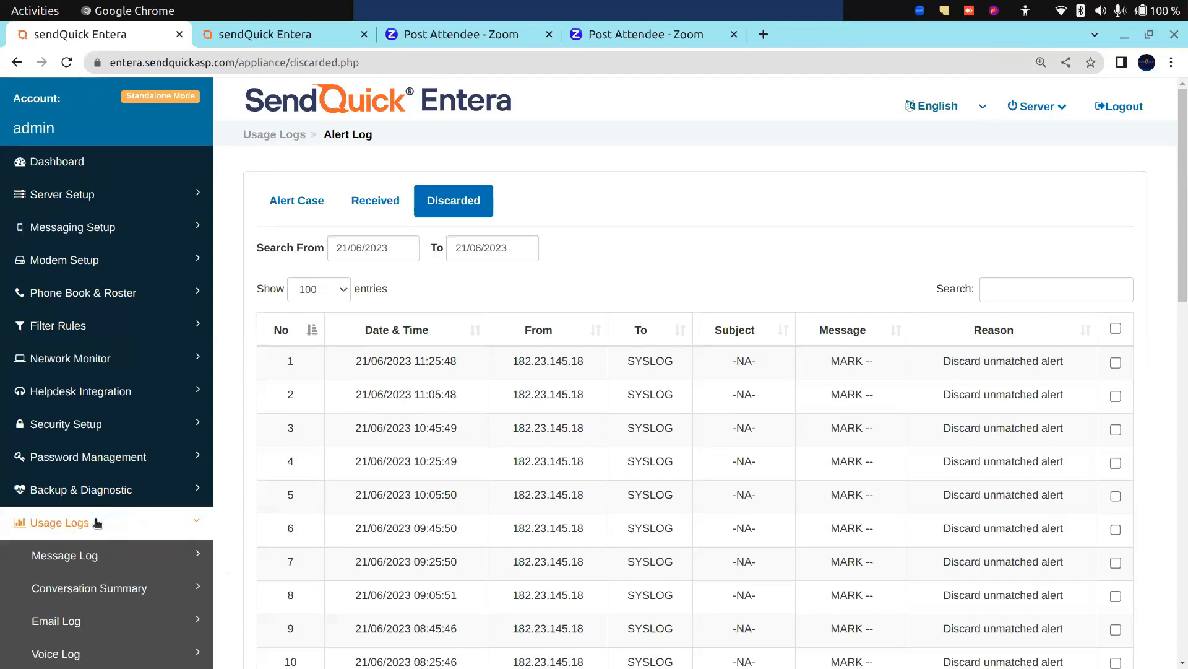
left_click(64, 529)
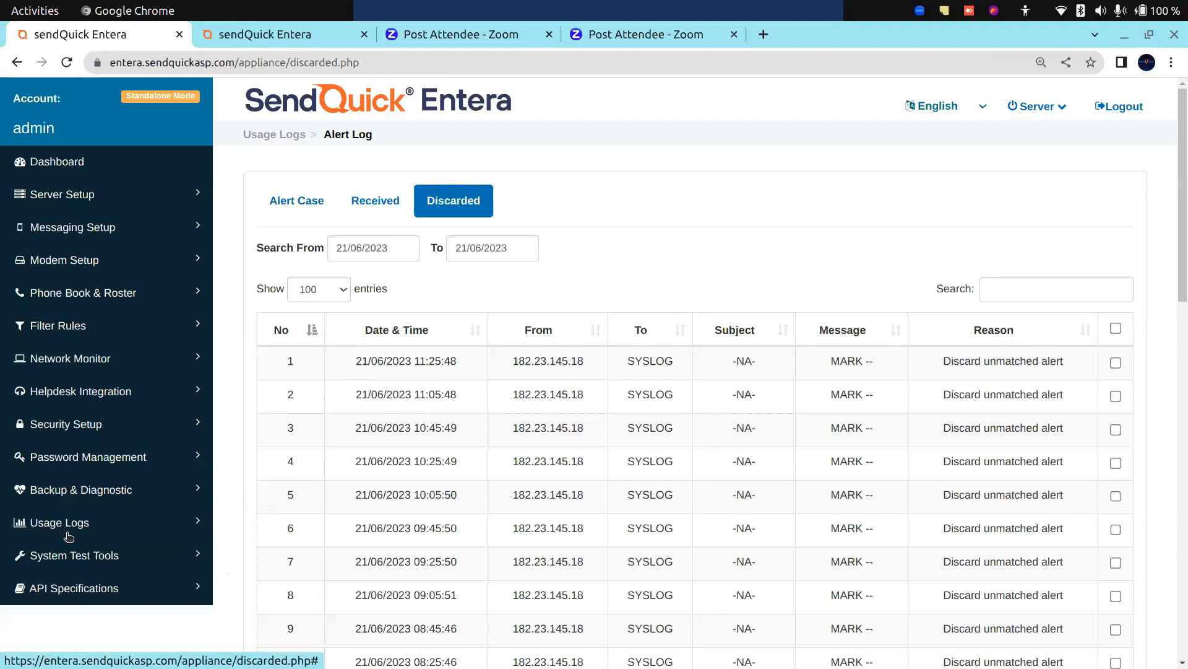
Open the New Blackout form under Messaging Setup, examine its fields, and cancel it without saving.
left_click(81, 234)
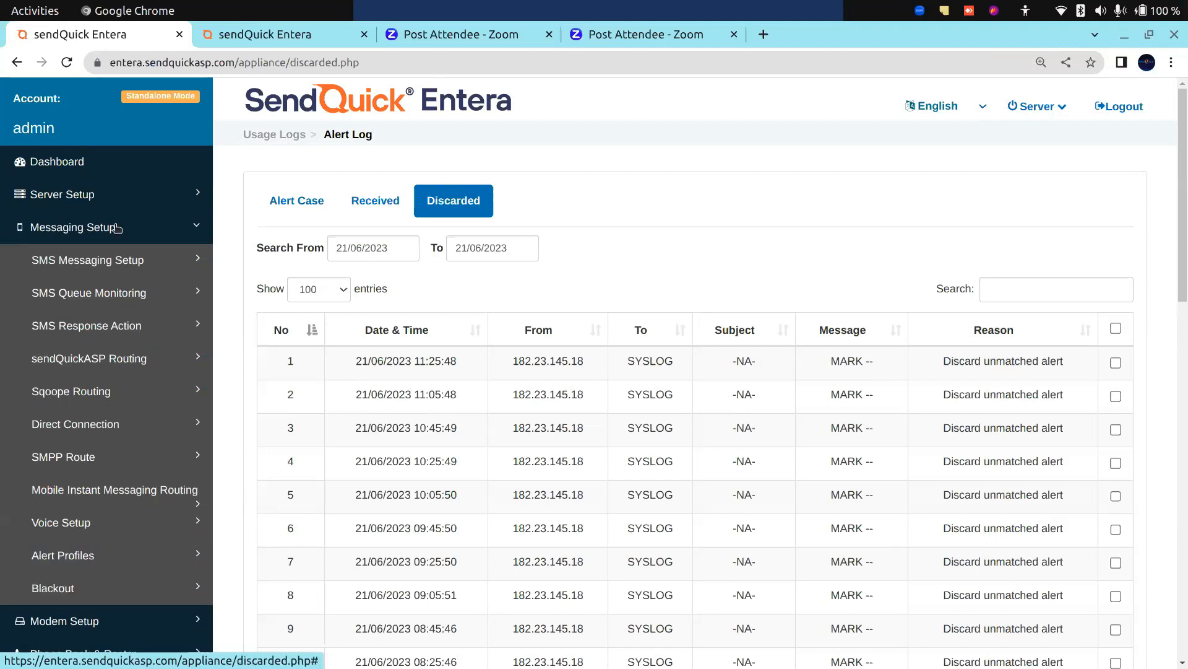
left_click(117, 595)
left_click(340, 301)
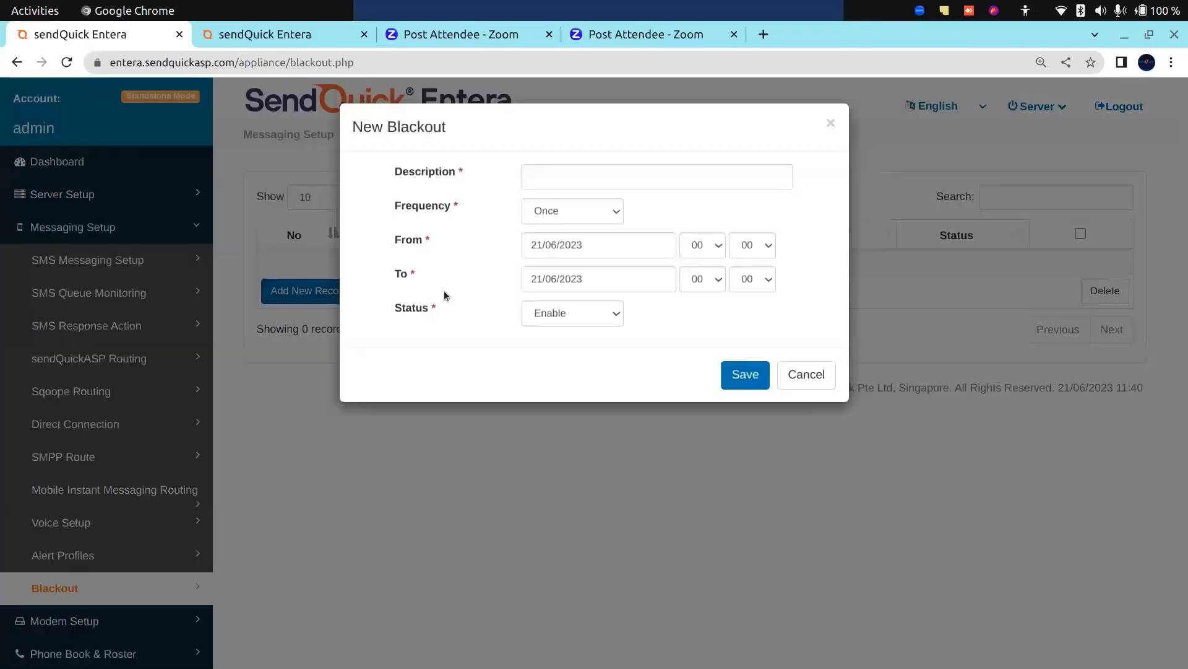
left_click(541, 171)
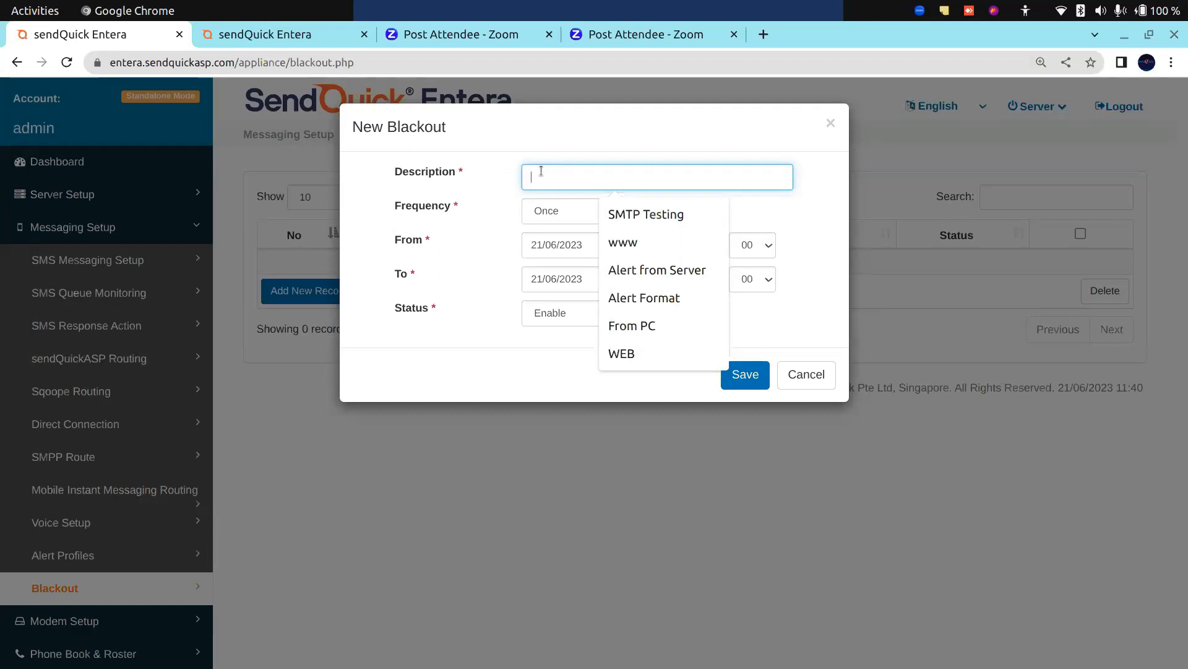
left_click(806, 375)
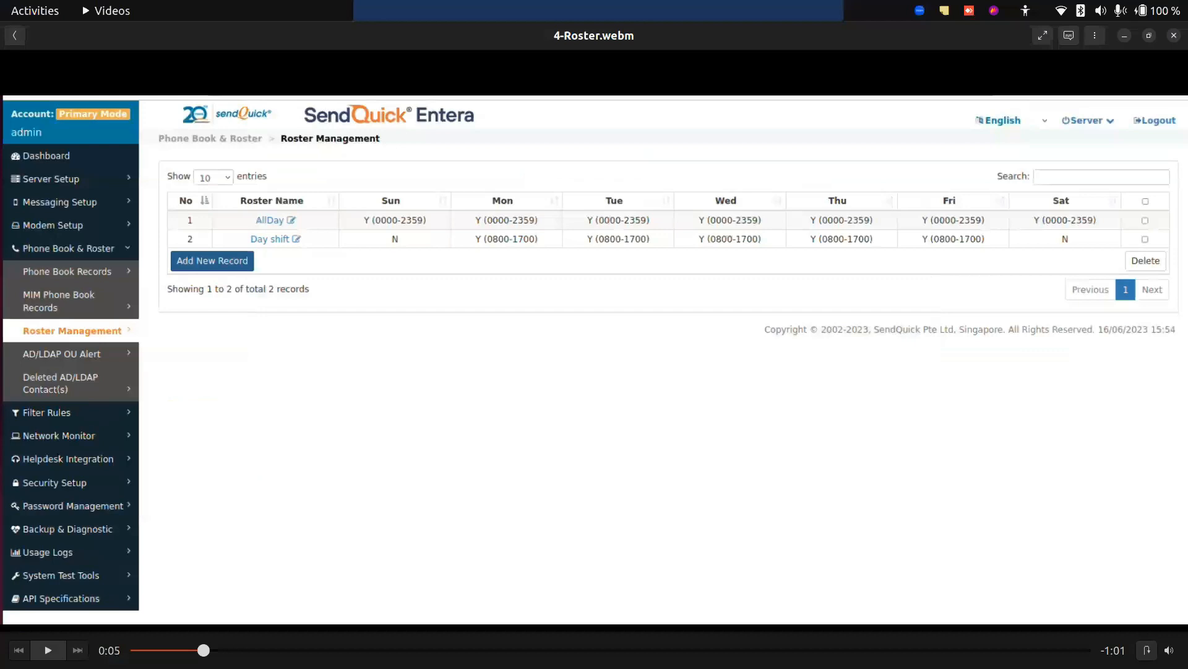
Return to the Videos app and play the 4-Roster.webm demo on to its end.
left_click(47, 649)
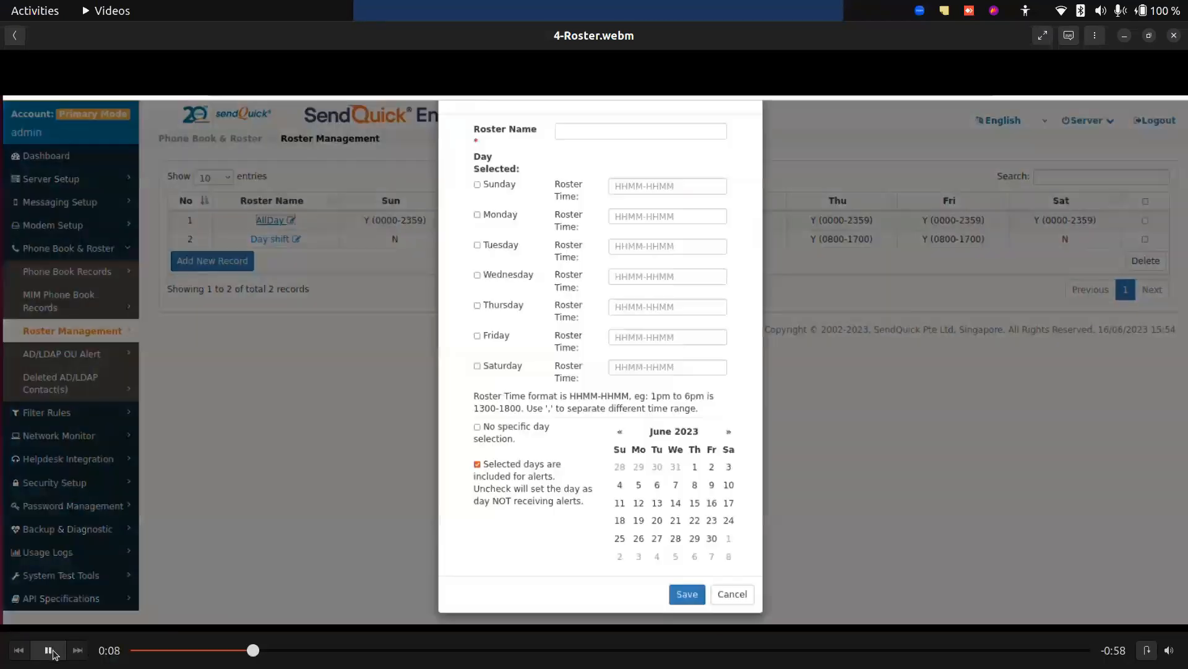
left_click(54, 654)
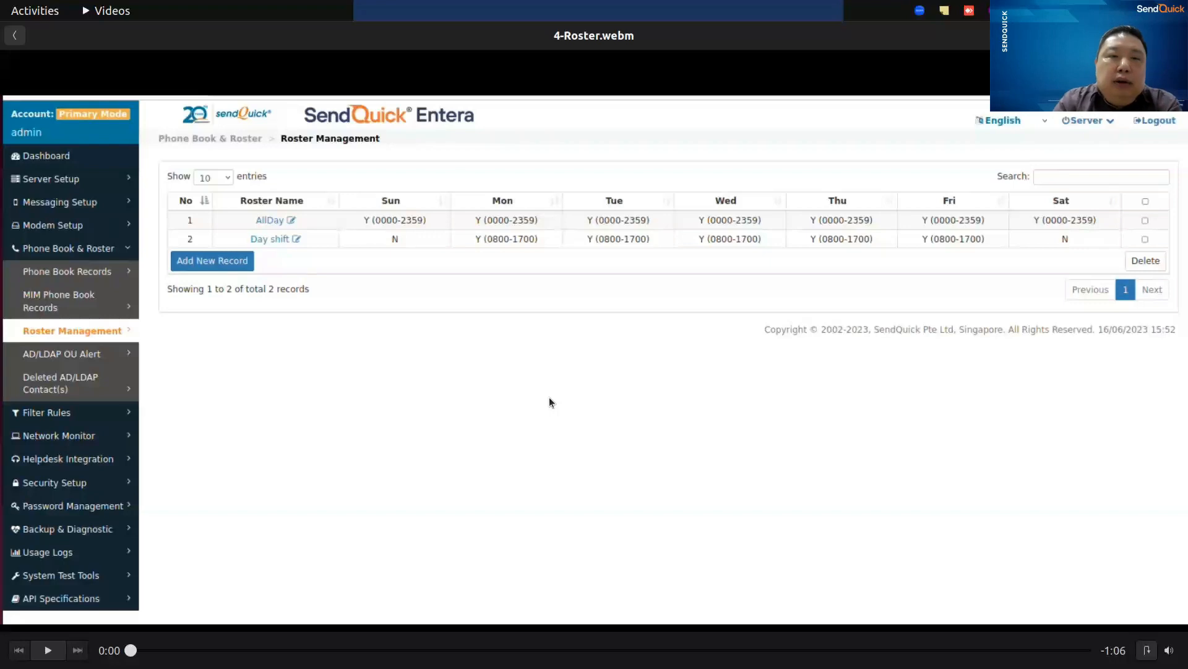
Switch back to the email filter slide presentation and advance to the Edit Roster slide.
key("alt+Tab")
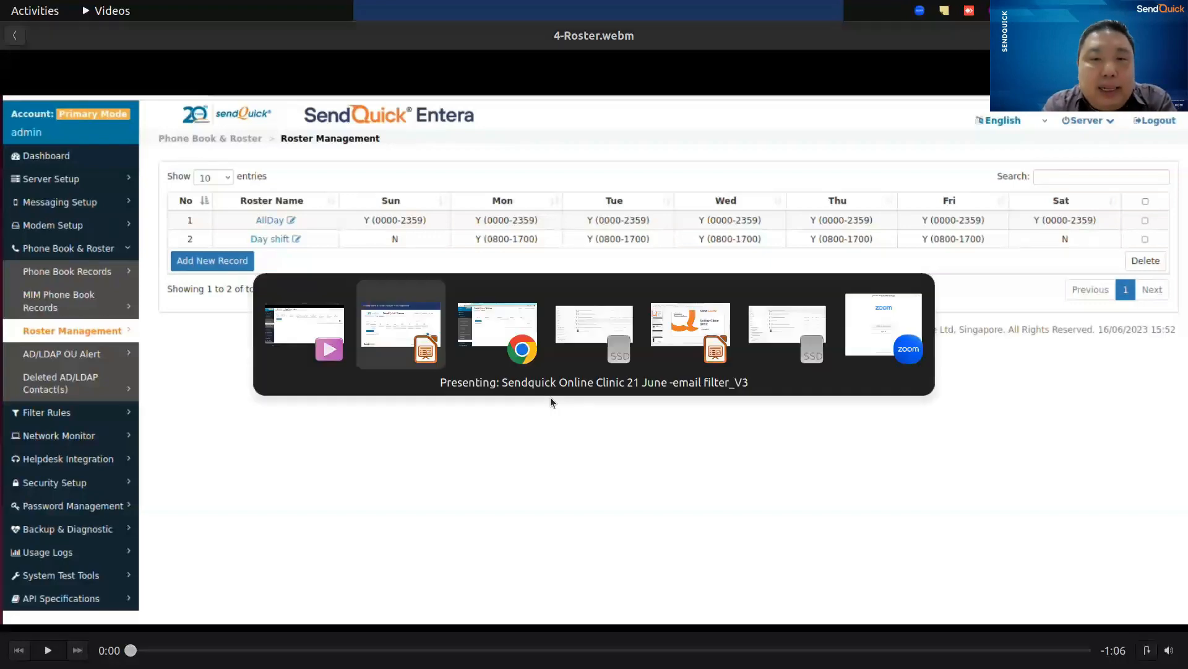
key("alt+Tab")
key("alt+Tab")
key("alt+Tab")
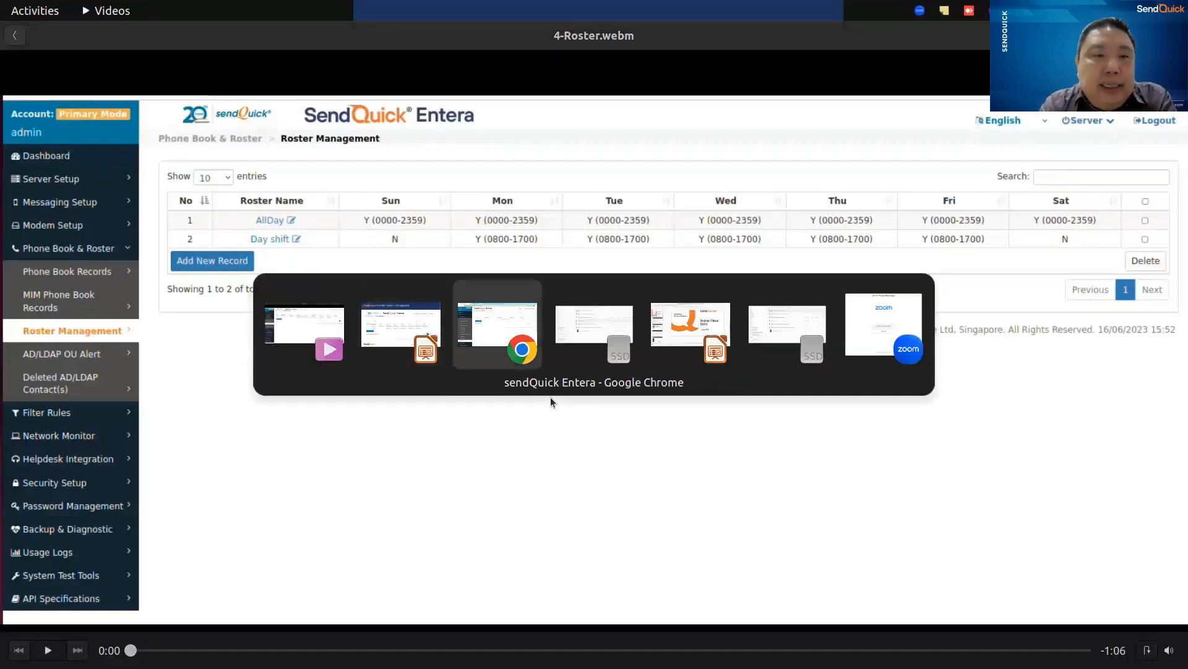
key("alt+Tab")
key("alt+Tab")
key("alt+Tab")
key("alt+Tab")
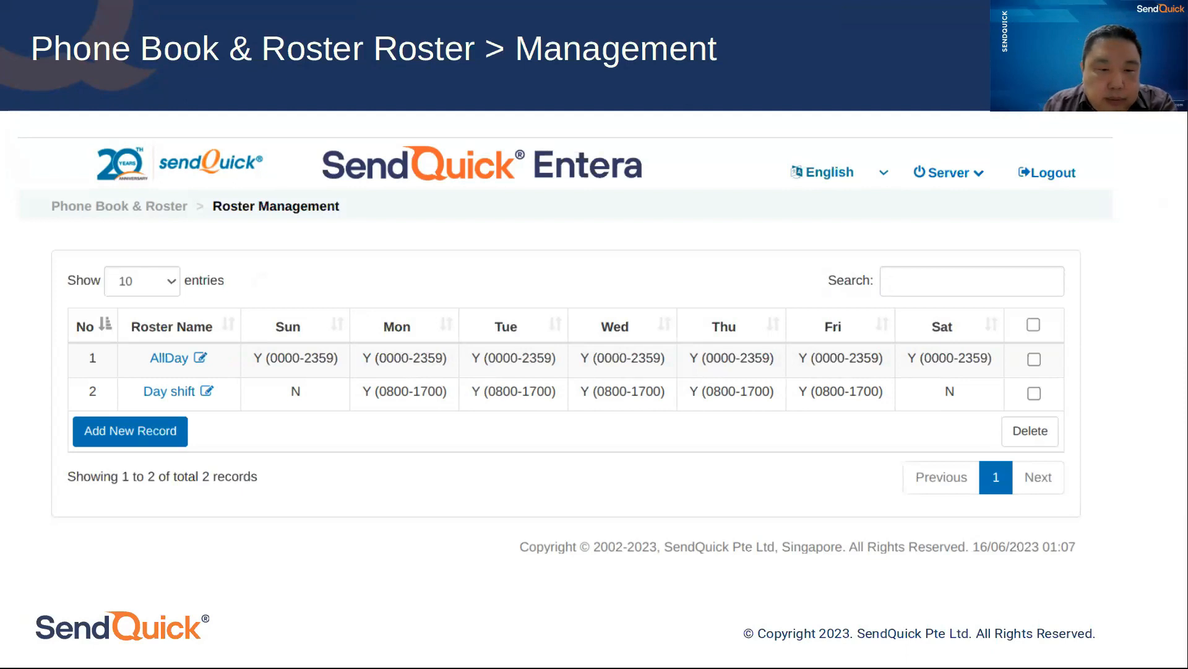
key("Right")
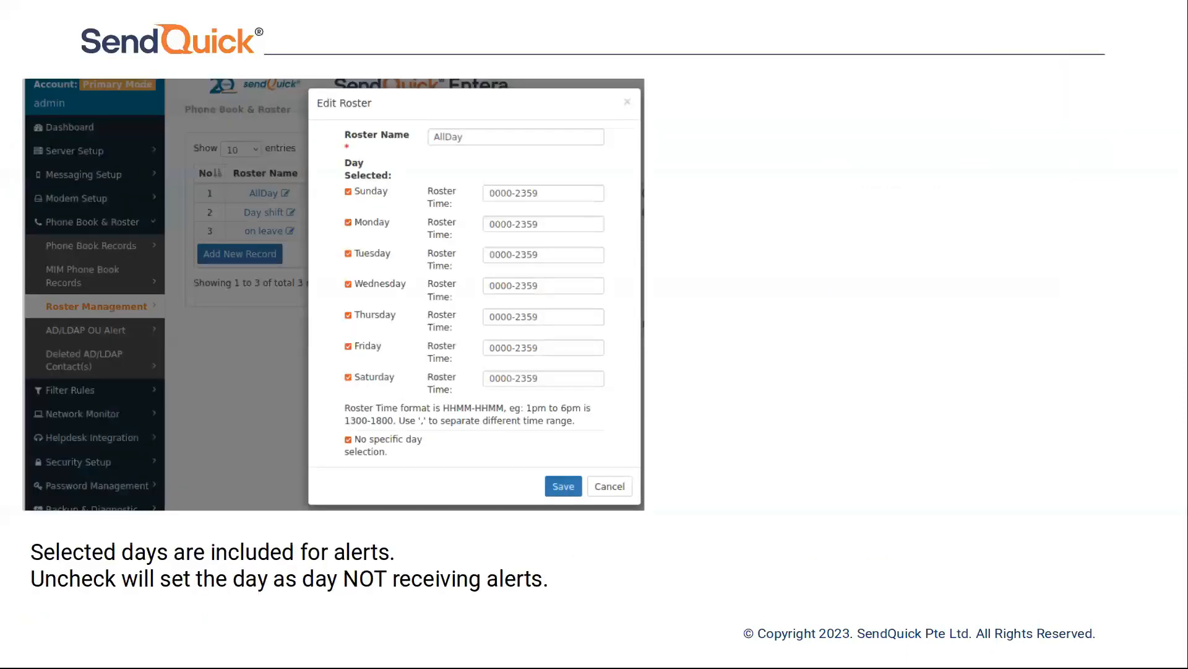